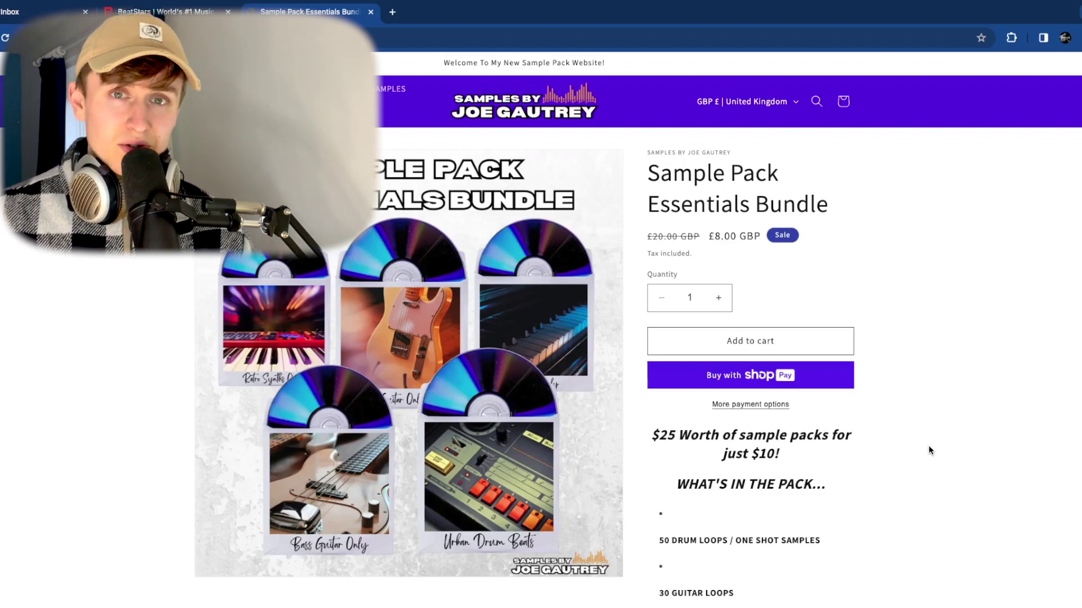
Look through the Sample Pack Essentials Bundle product page, including the list of what the pack contains.
scroll(928, 450, down, 5)
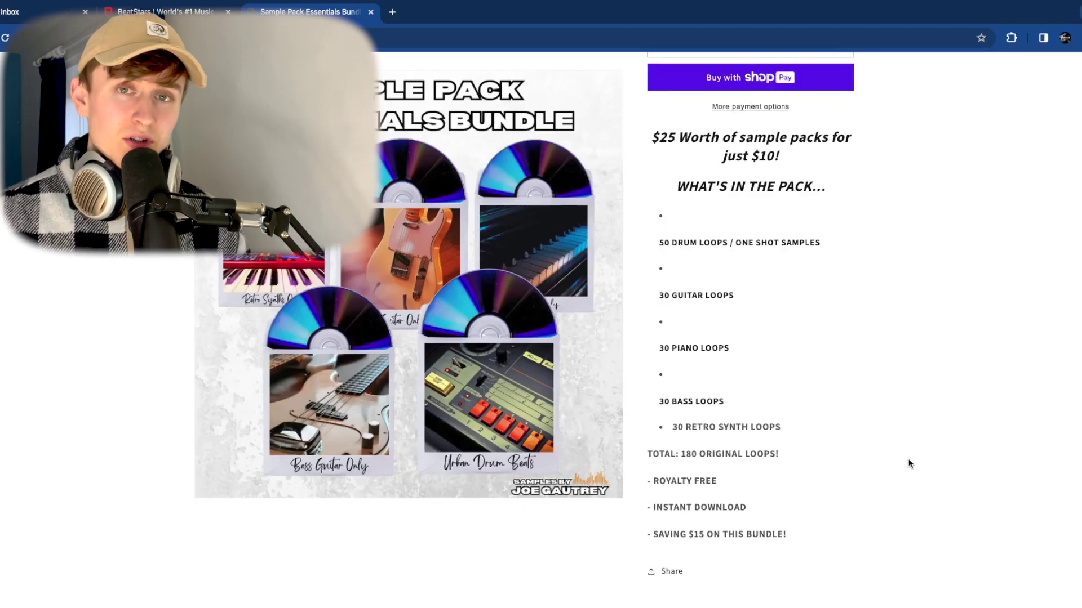
scroll(908, 463, up, 5)
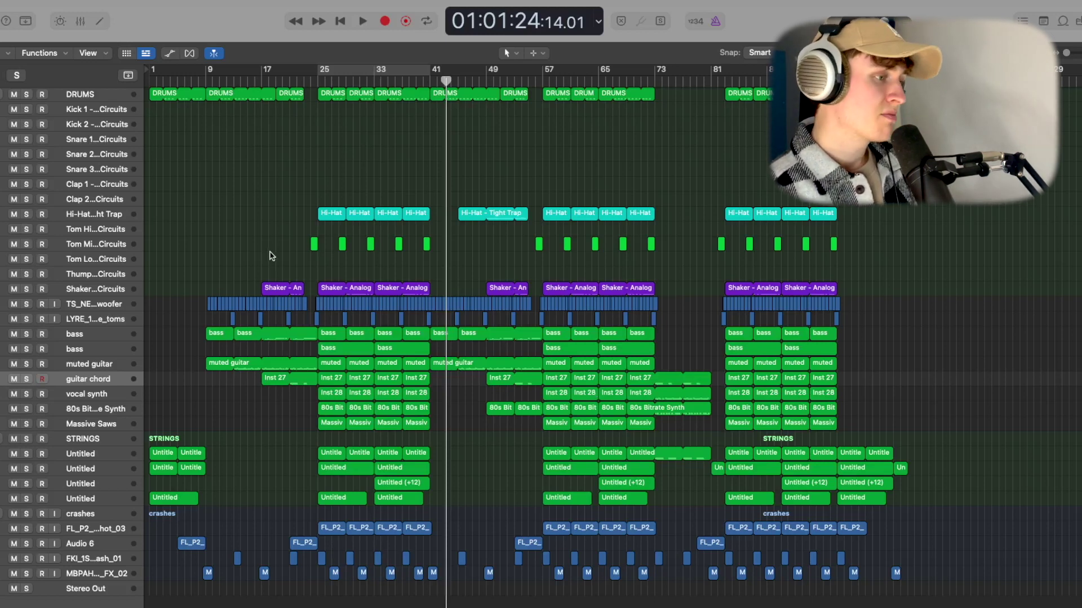
Inspect the DRUMS track's Drum Machine Designer kit from the mixer, then close the plug-in and the mixer.
click(92, 96)
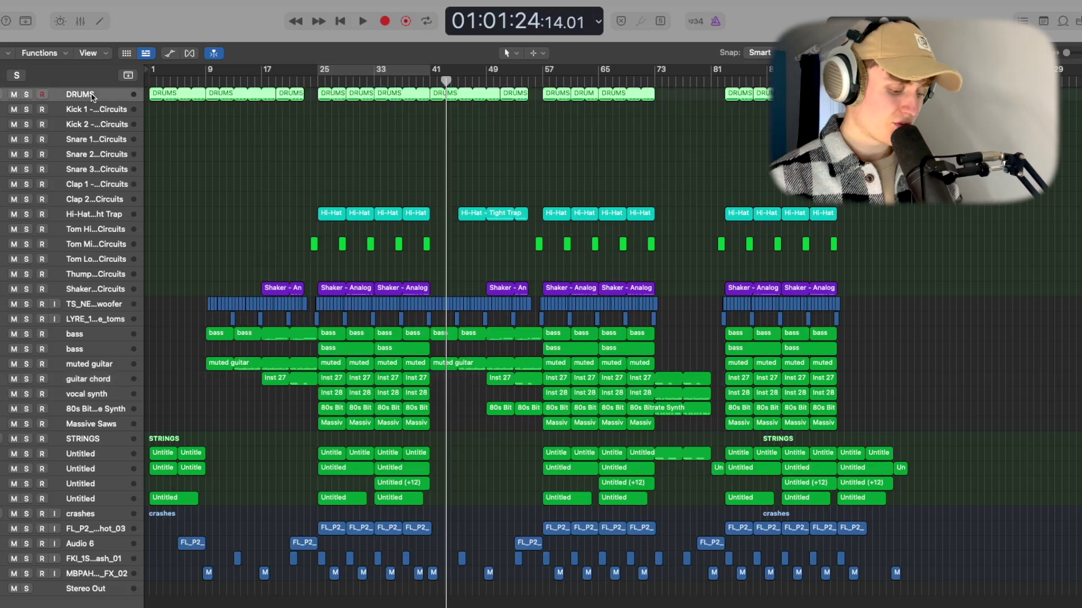
key(x)
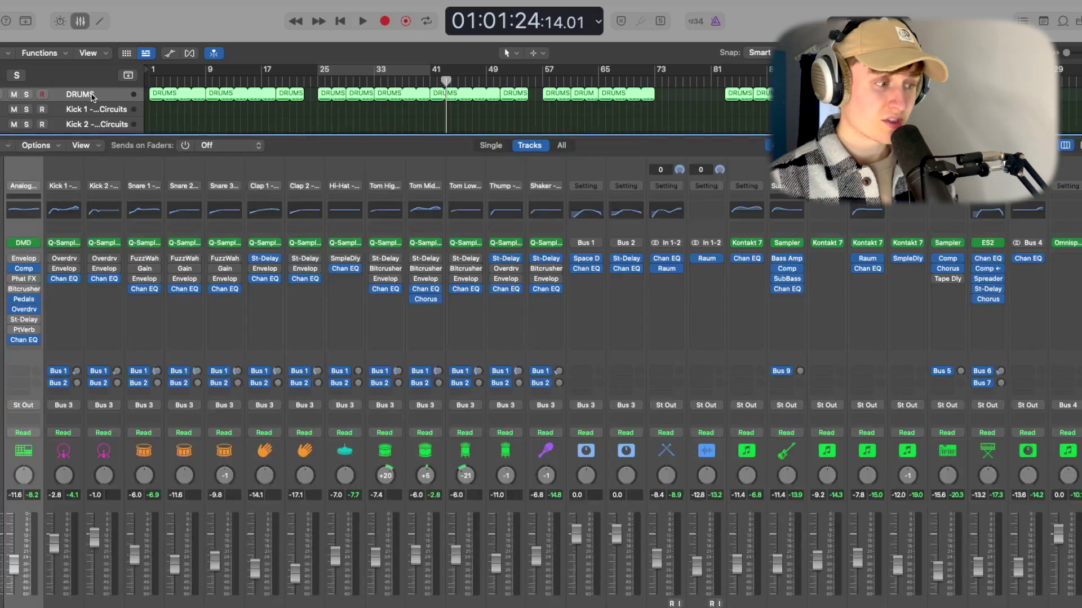
click(23, 244)
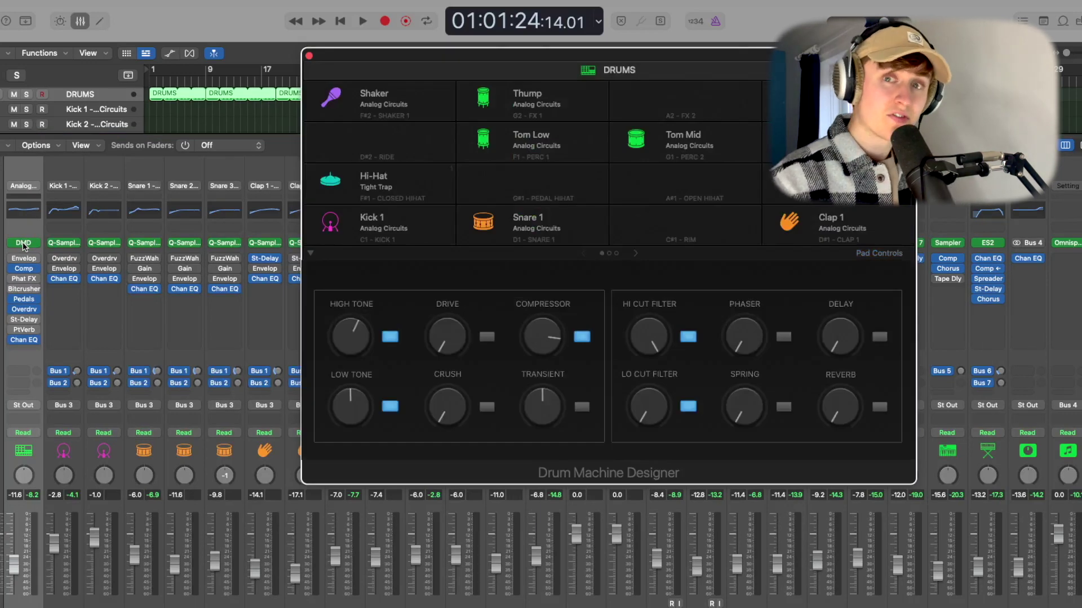
mouse_move(372, 188)
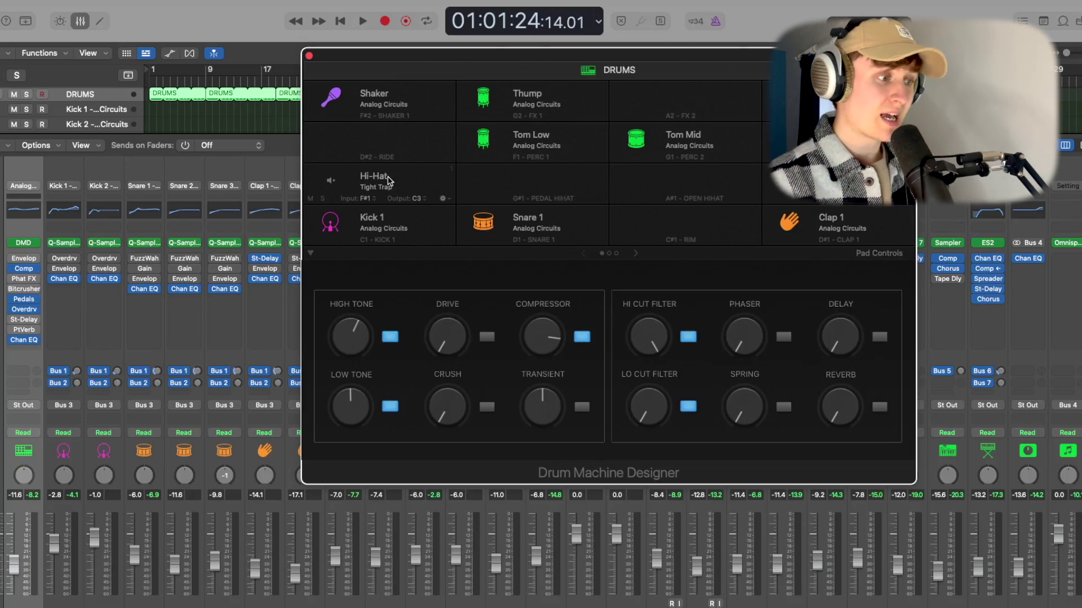
mouse_move(369, 121)
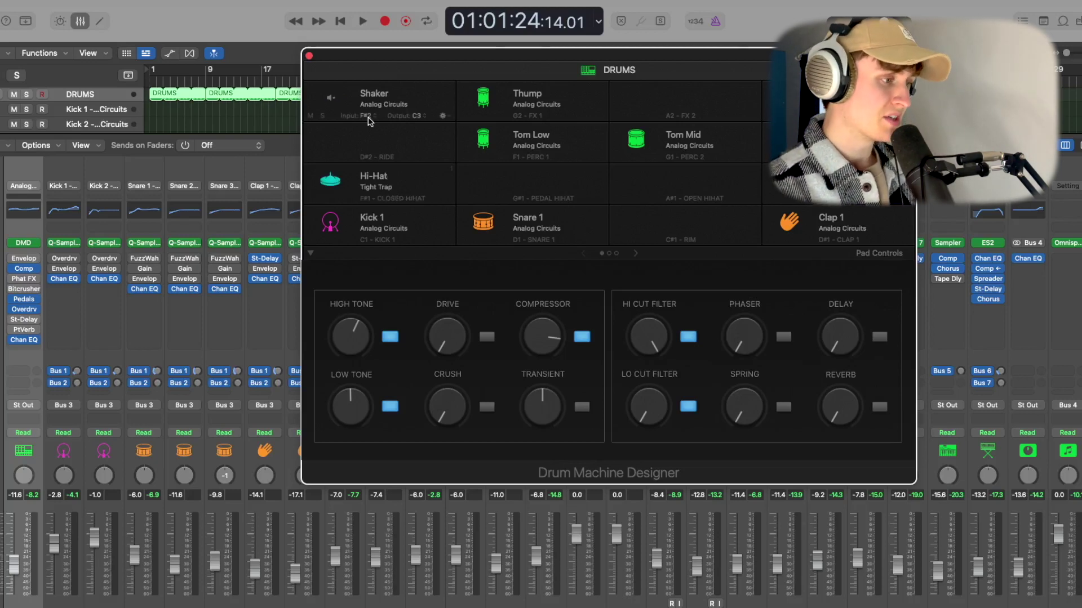
click(309, 55)
click(81, 23)
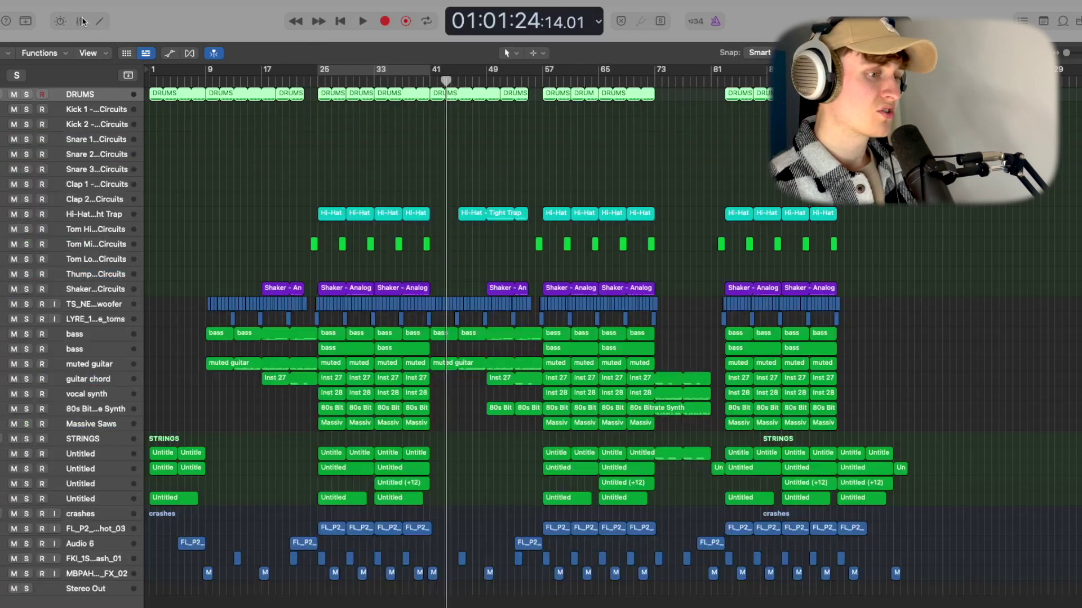
Solo the DRUMS kit tracks, enable the cycle range starting at bar 25, and play a short passage of it.
click(319, 82)
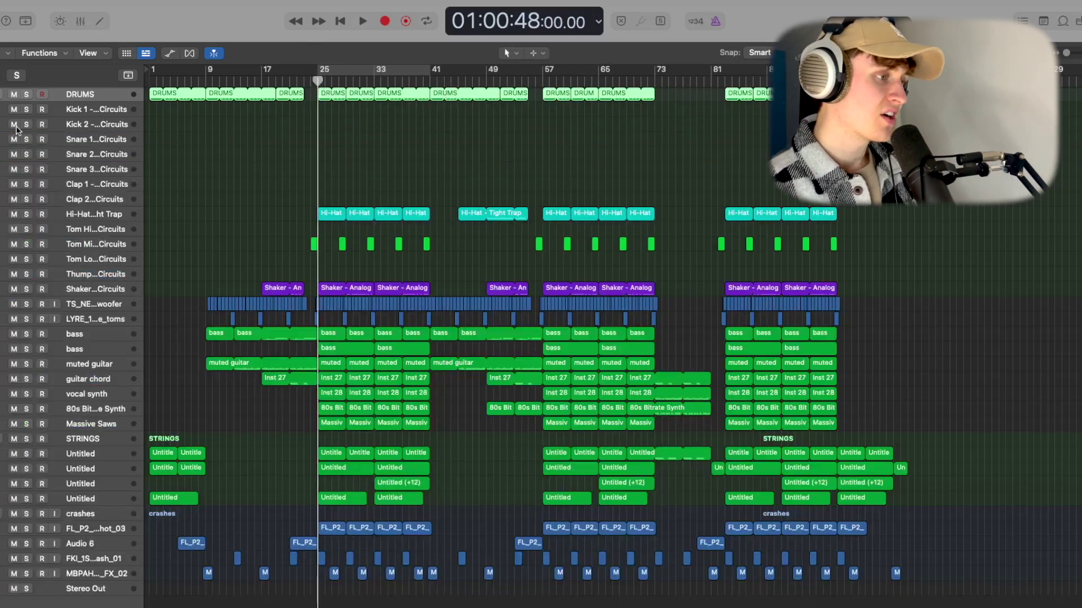
drag(26, 108, 46, 278)
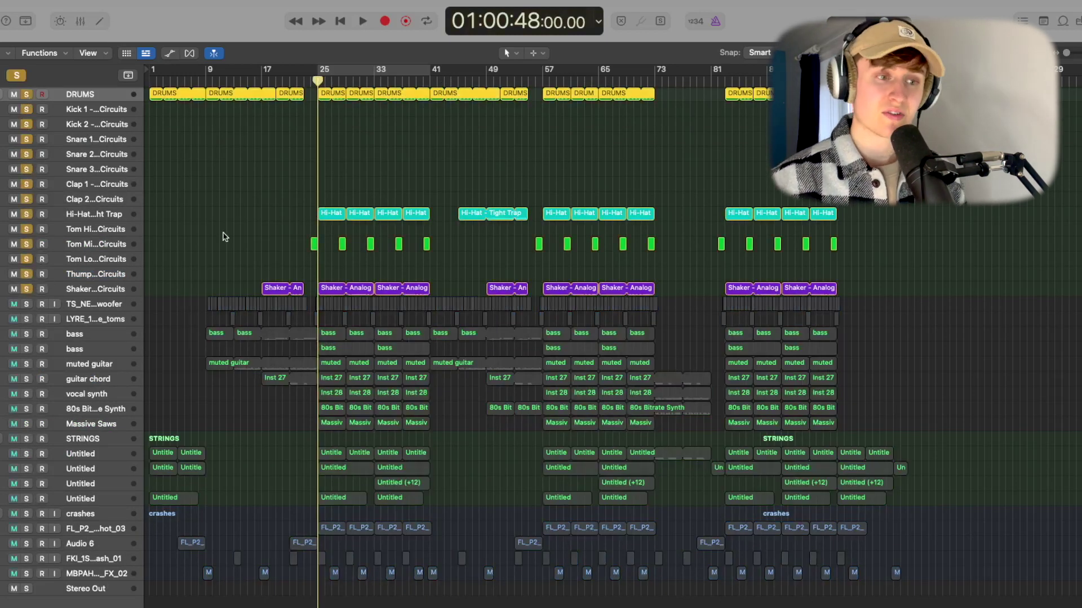
click(326, 72)
key(space)
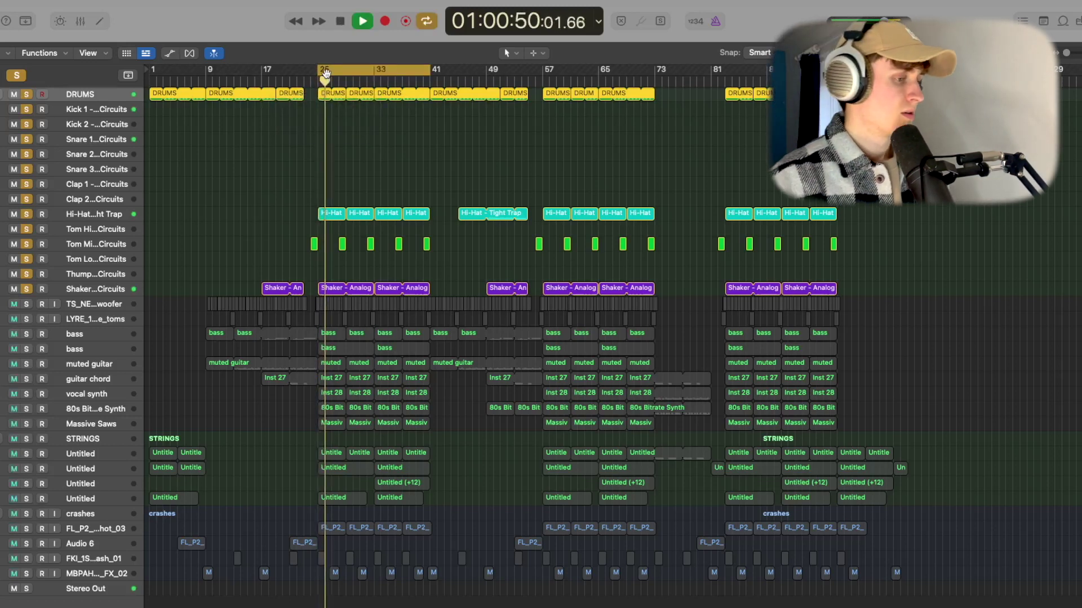
key(space)
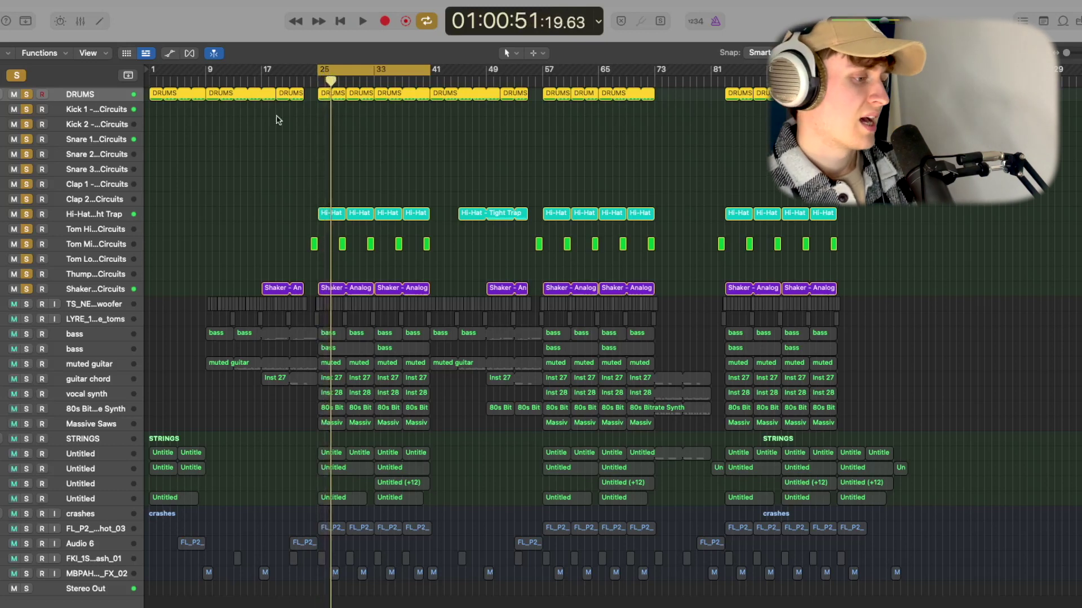
Solo the TS_NEON clap track along with the drums, with its regions around bar 25 shown enlarged.
click(99, 309)
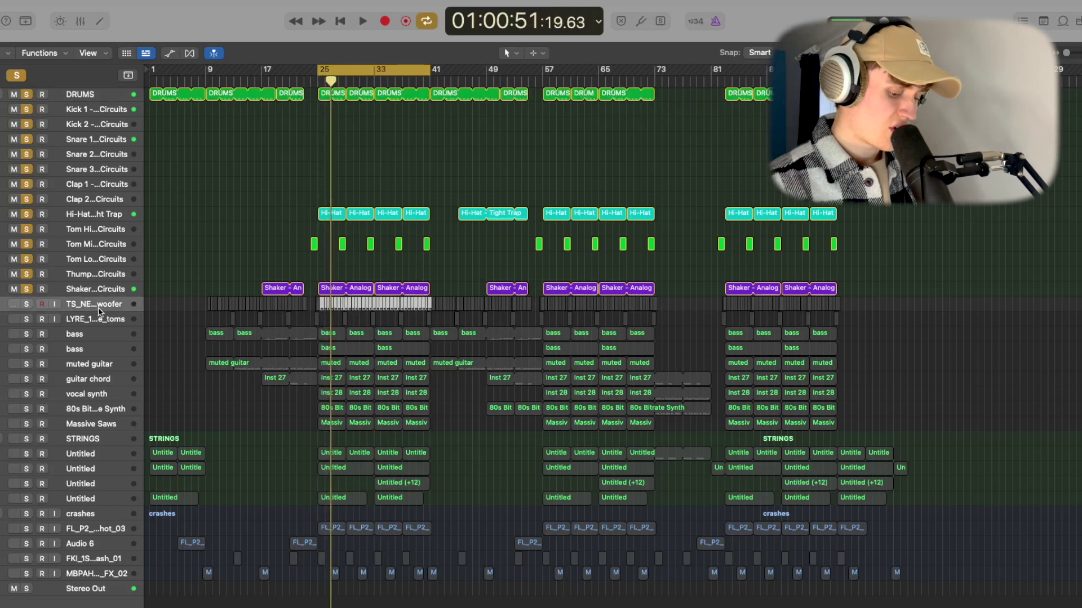
key(super+Right)
key(super+Right)
key(super+Right)
key(super+Down)
key(super+Down)
key(super+Down)
key(super+Down)
key(super+Down)
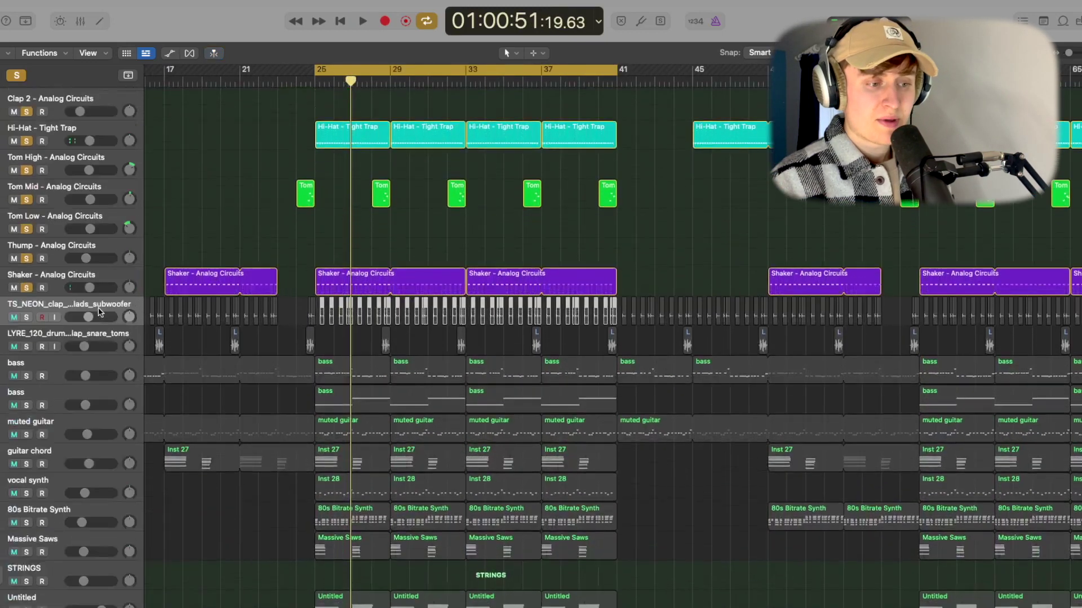
key(super+Right)
key(super+Right)
key(super+Right)
key(super+Right)
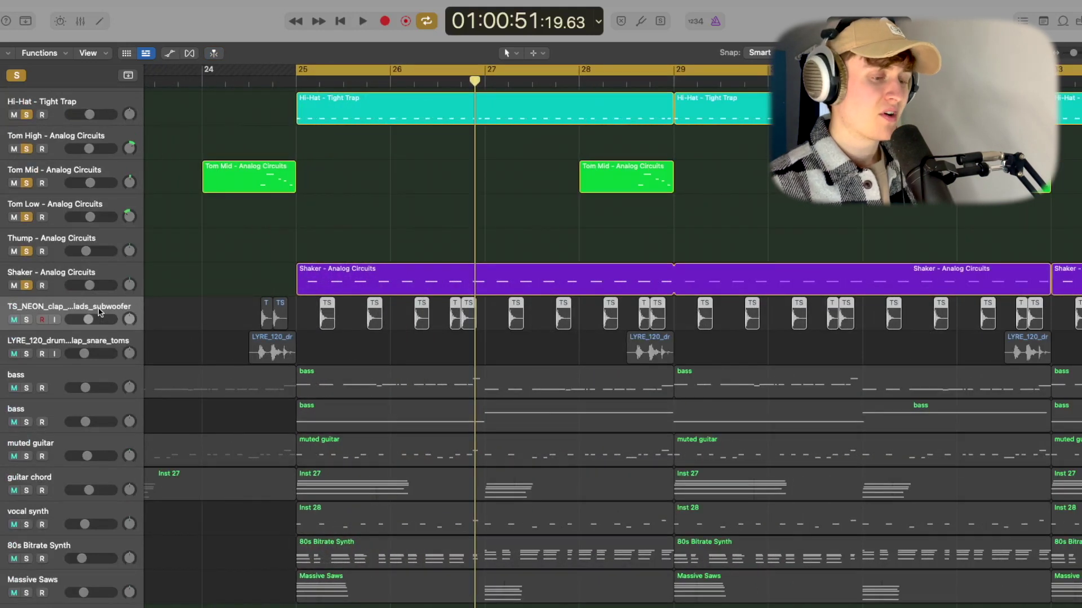
click(26, 319)
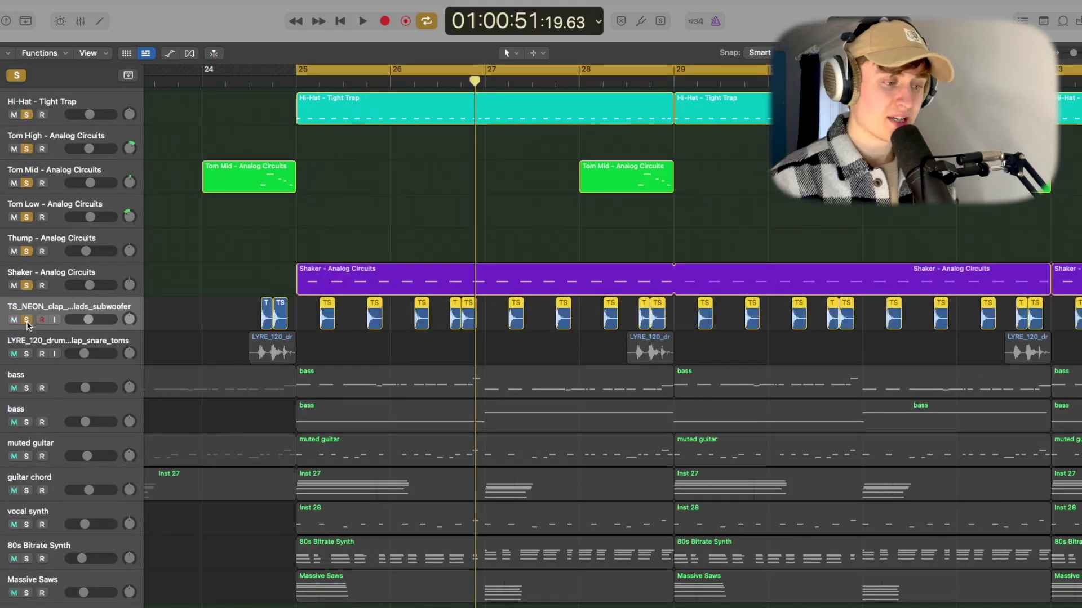
Inspect the Raum reverb settings on the TS_NEON clap track, then close the plug-in and the mixer.
key(x)
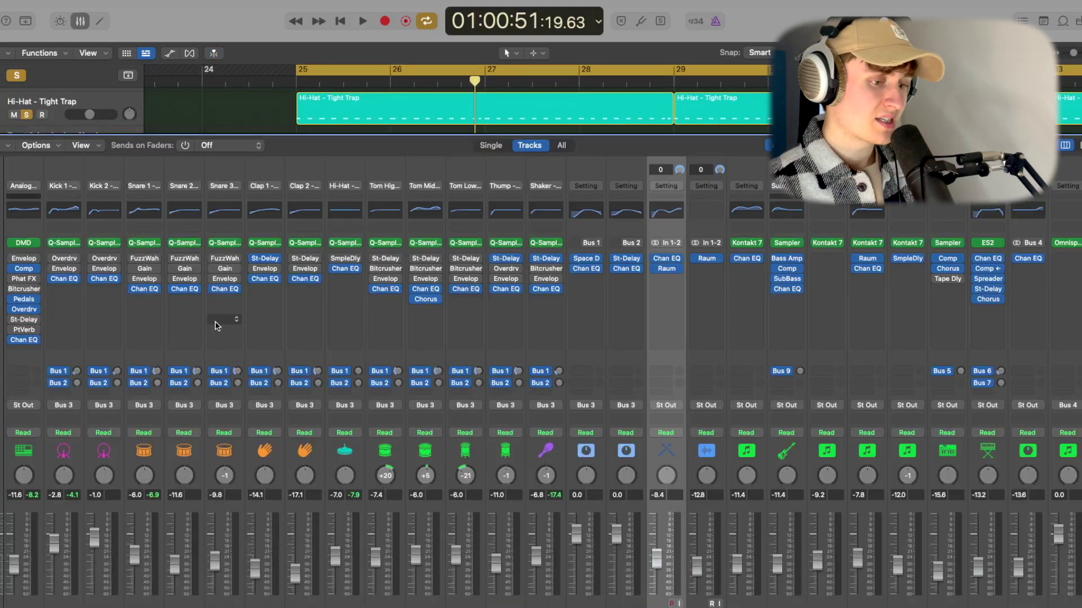
click(670, 270)
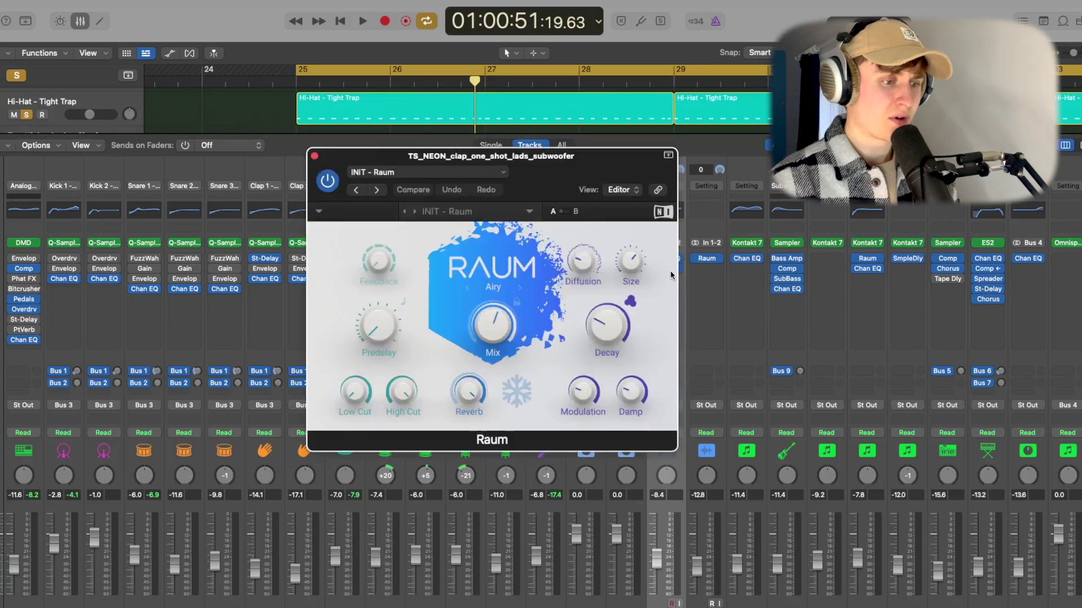
mouse_move(613, 321)
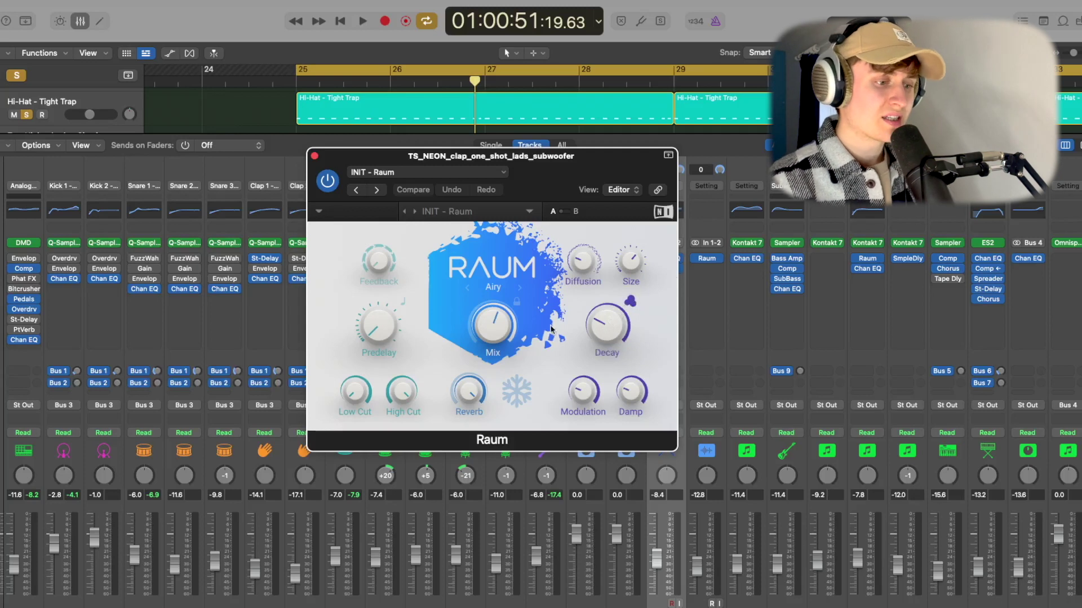
mouse_move(476, 325)
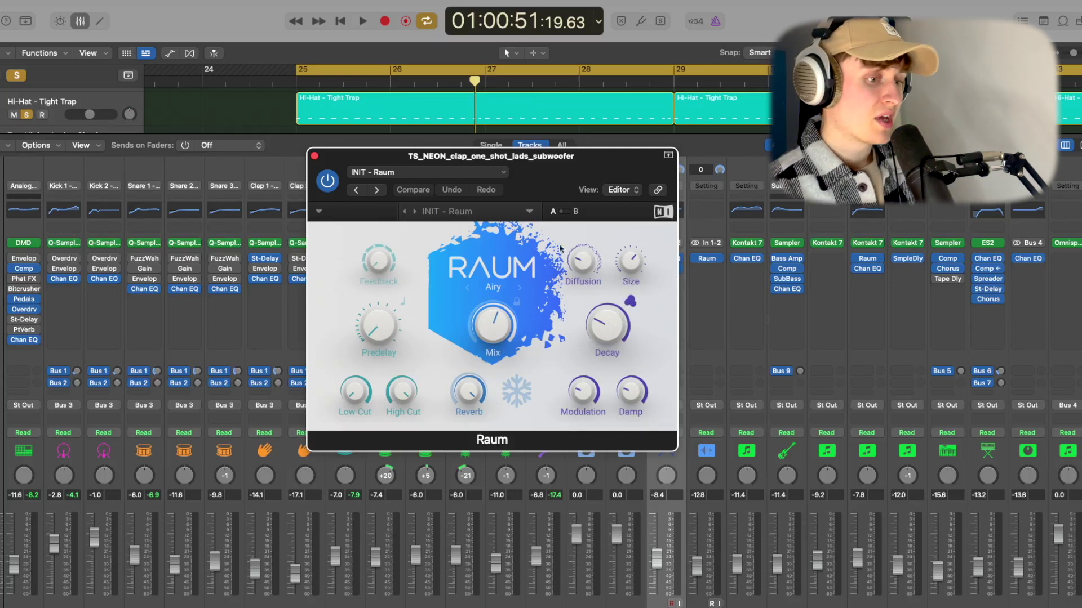
click(315, 156)
click(75, 23)
Play the soloed drums and clap together from bar 25, and stop after about two bars.
click(296, 79)
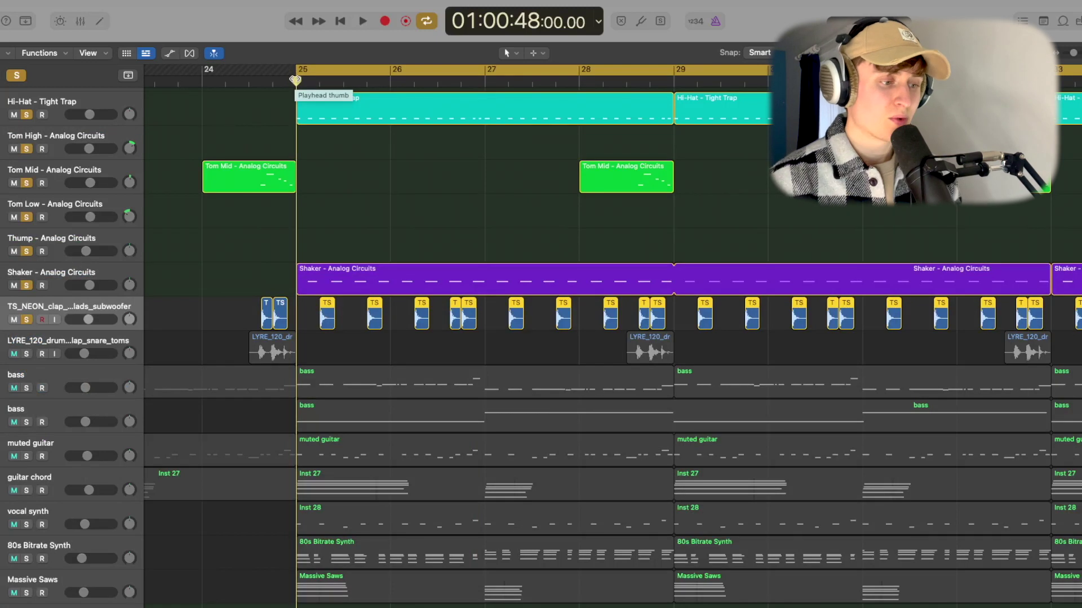
key(space)
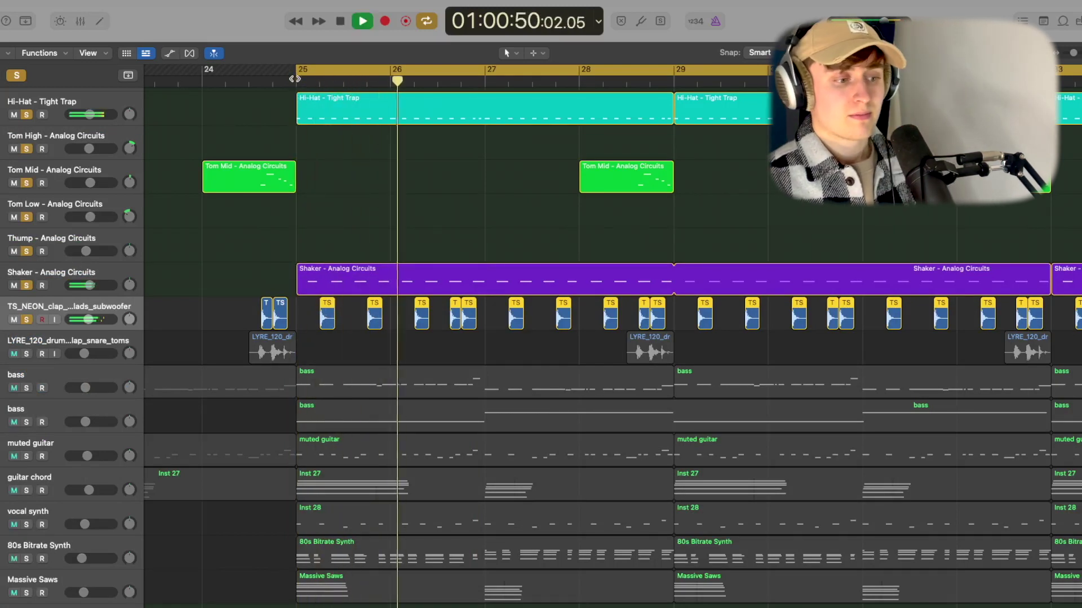
key(space)
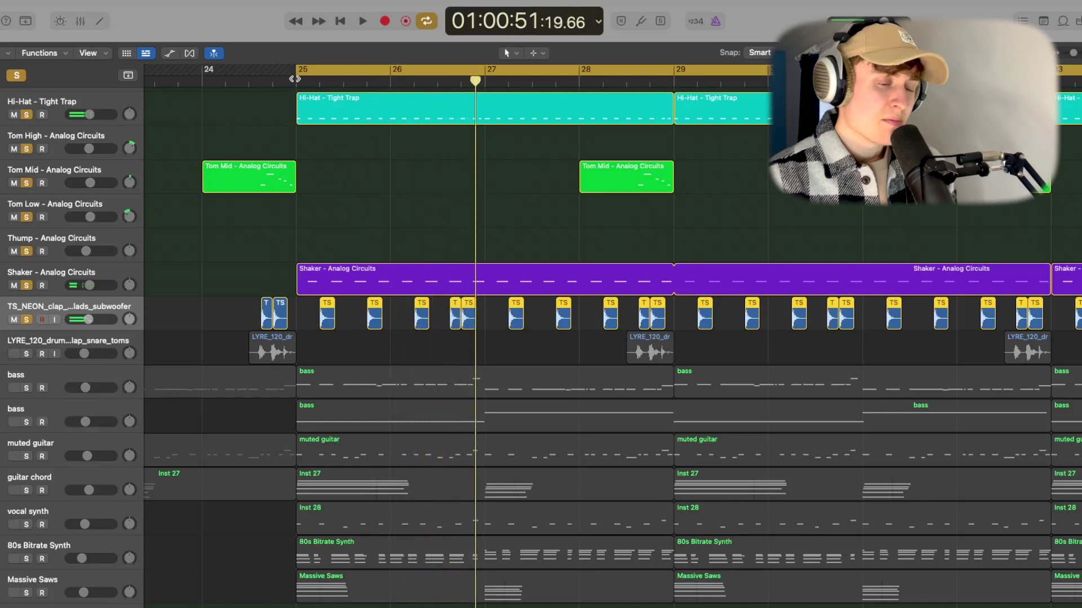
Add the LYRE_120 drum track to the solo, disable cycling, and play from the start of its fill before bar 25.
scroll(541, 338, up, 2)
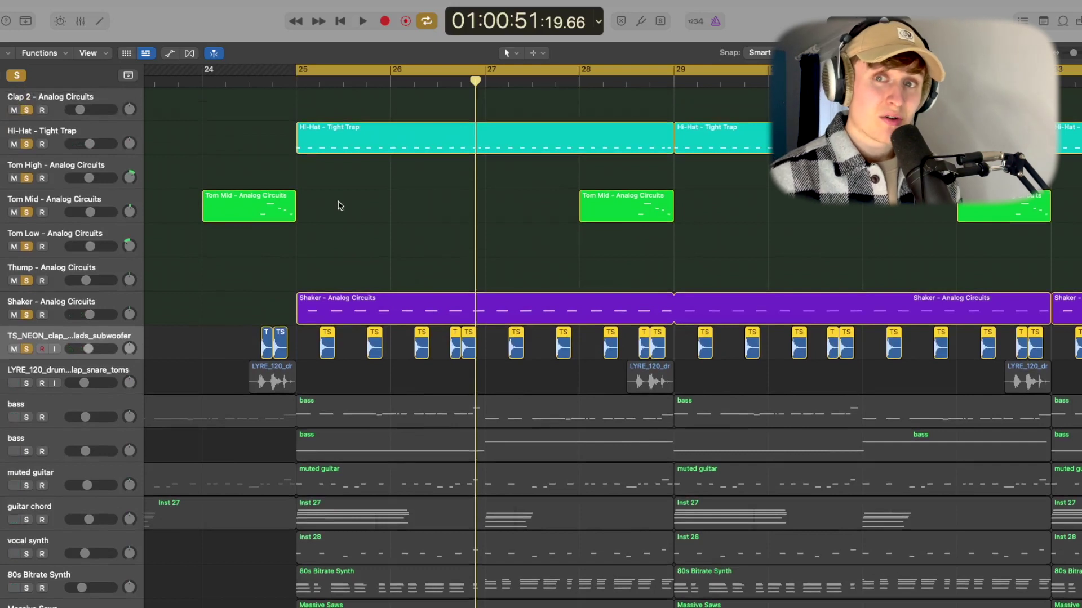
scroll(206, 270, down, 5)
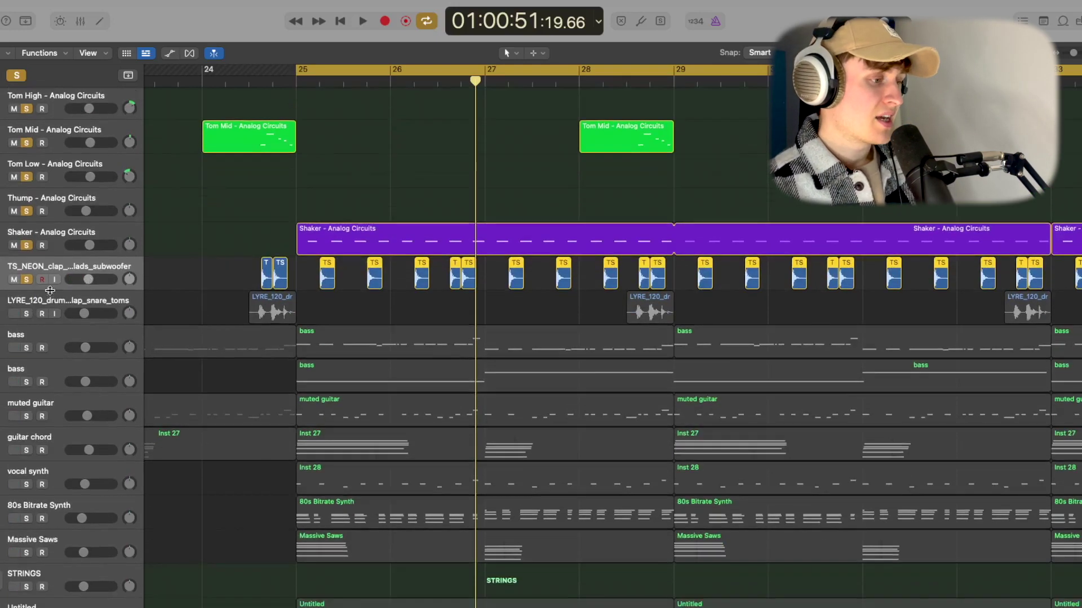
click(27, 314)
click(255, 82)
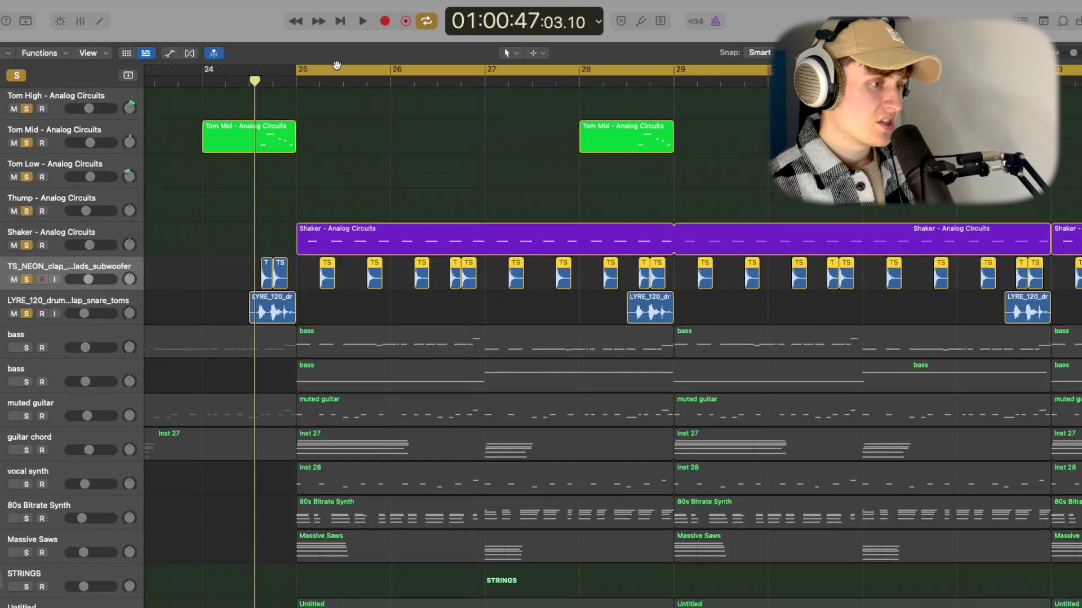
click(336, 68)
click(248, 81)
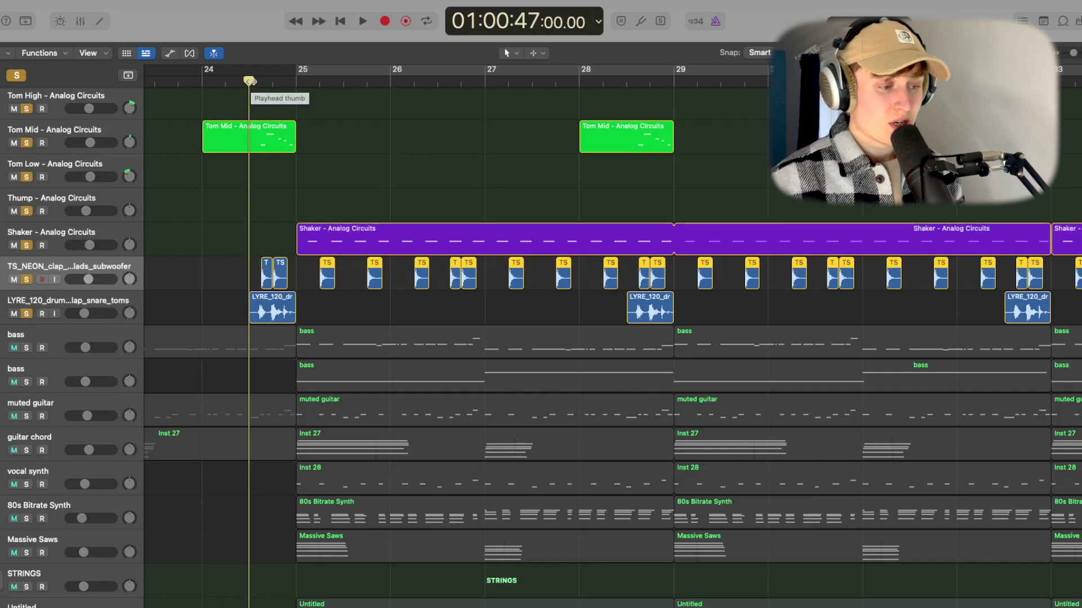
key(space)
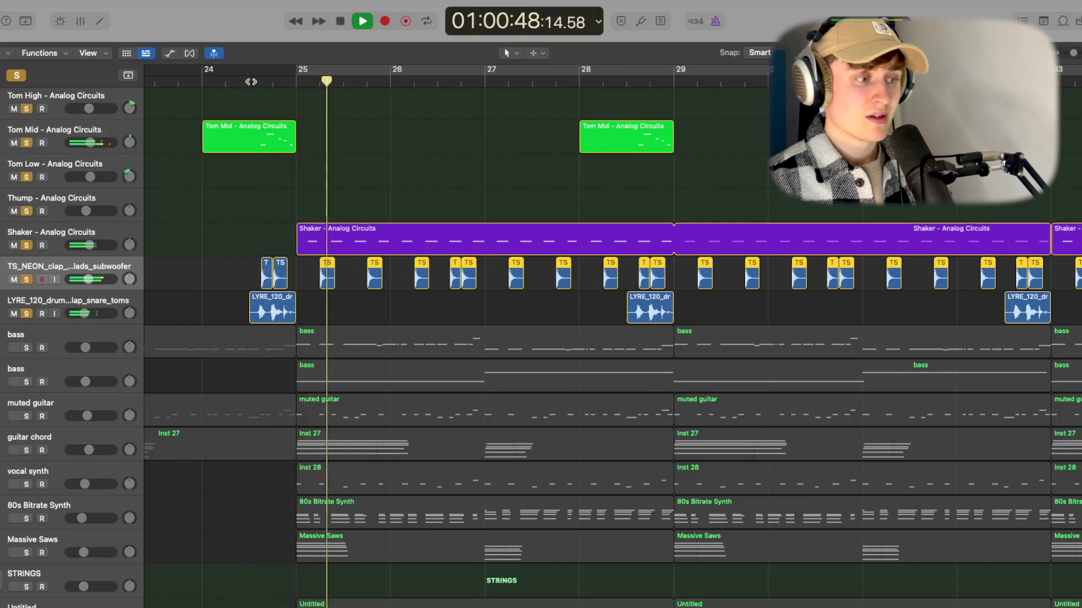
key(space)
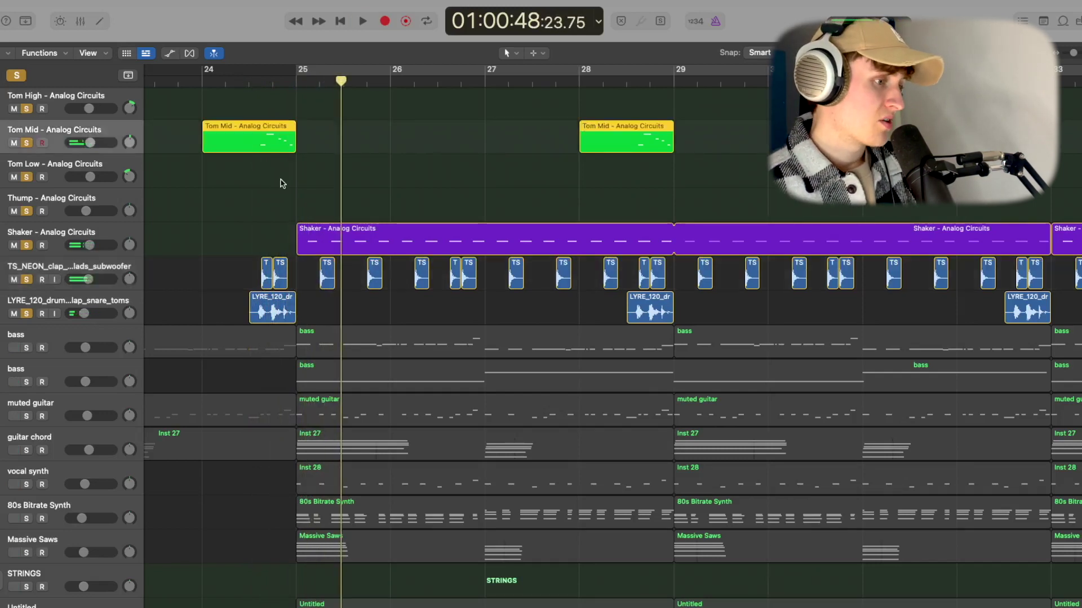
Clear all solos, play the Tom Mid track's fill before bar 25 in solo, and unsolo it.
scroll(279, 186, up, 2)
click(17, 76)
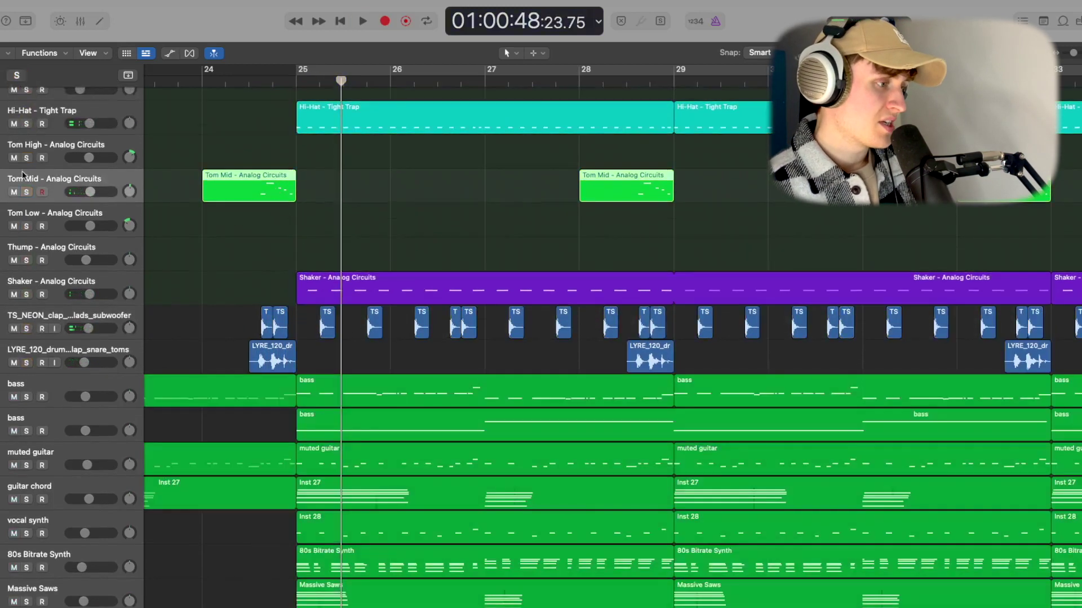
click(27, 192)
key(space)
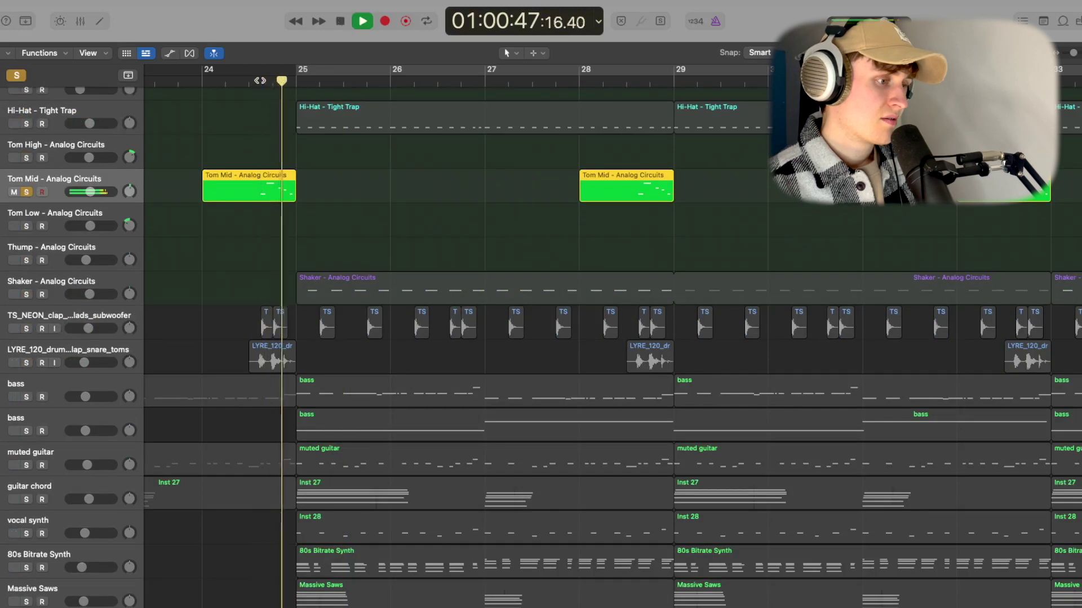
key(space)
click(17, 76)
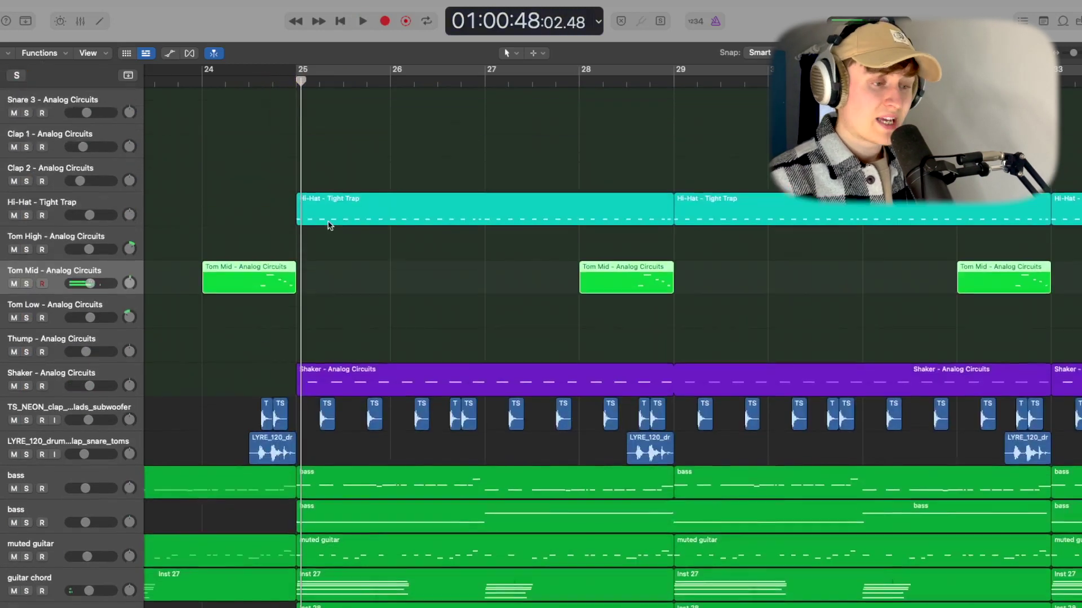
Solo the upper bass track together with all the drum tracks from DRUMS down, and move the playhead to bar 25.
scroll(330, 225, up, 4)
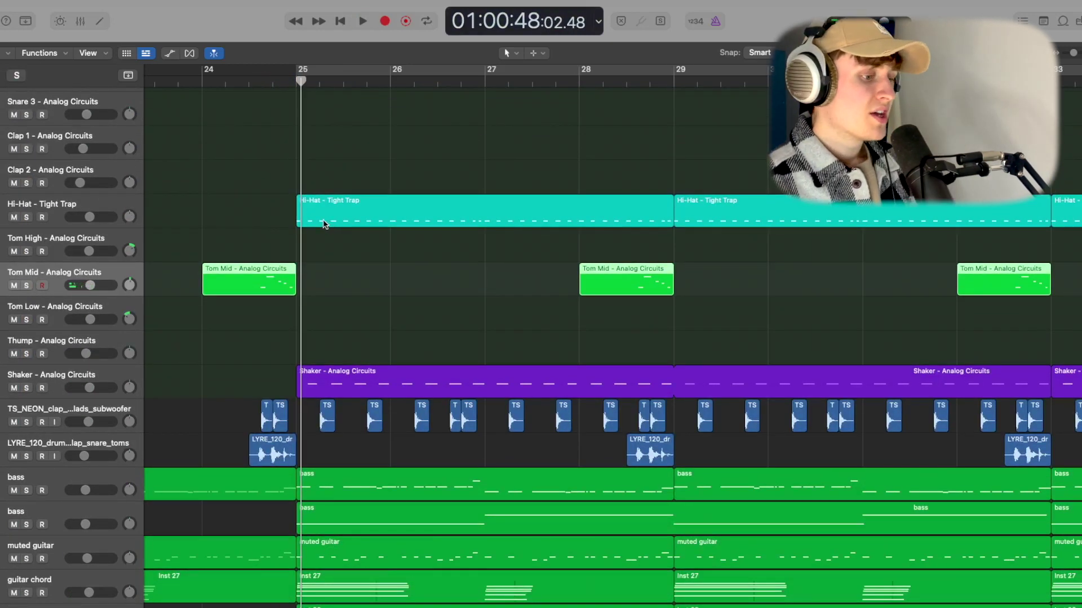
scroll(329, 224, down, 7)
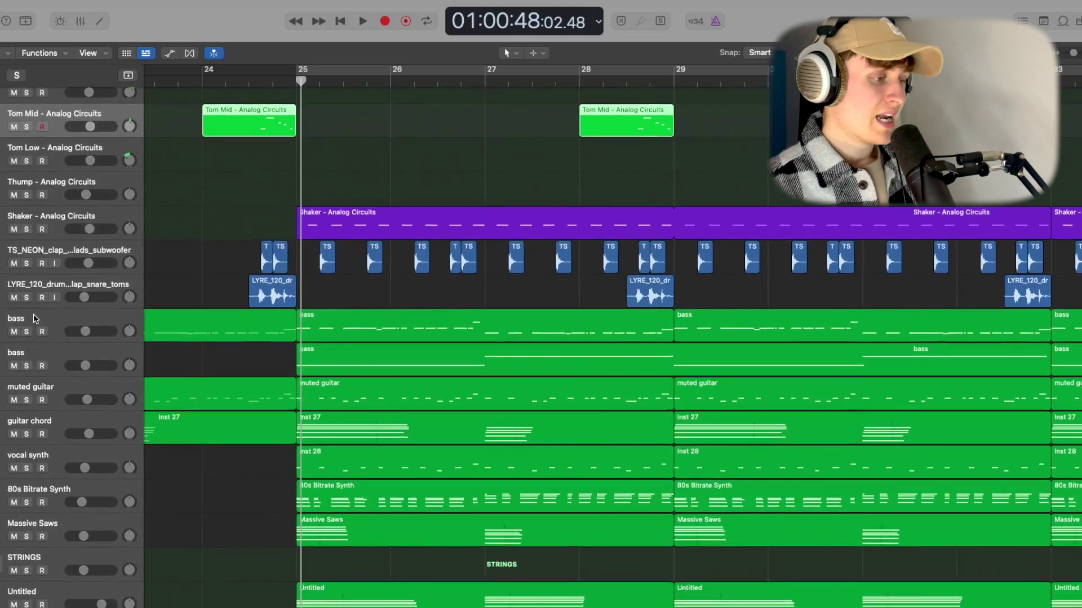
click(33, 320)
drag(27, 333, 27, 90)
scroll(107, 200, up, 14)
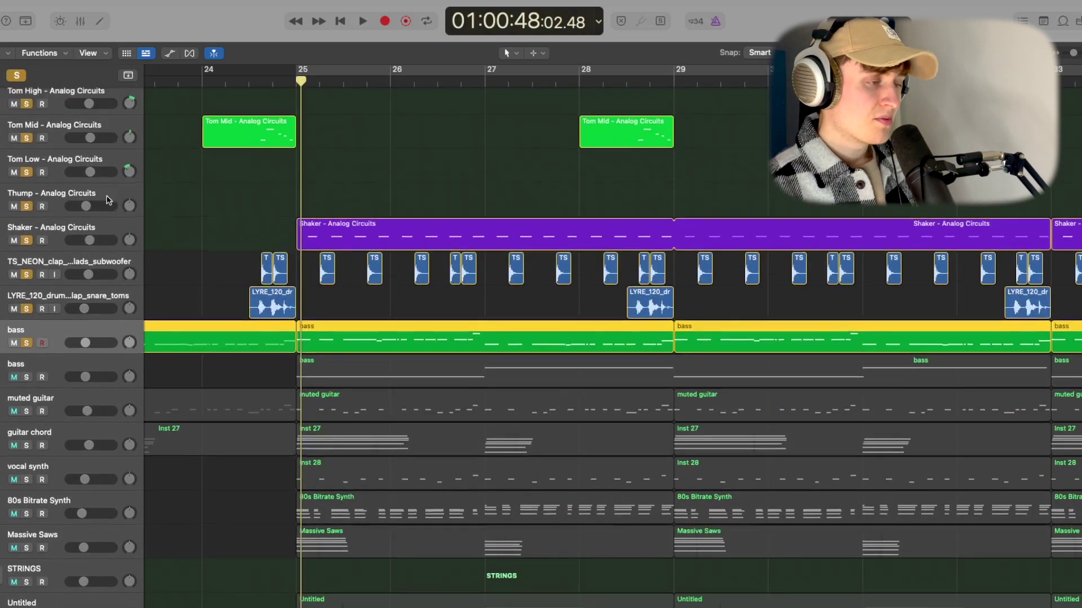
drag(27, 349, 26, 110)
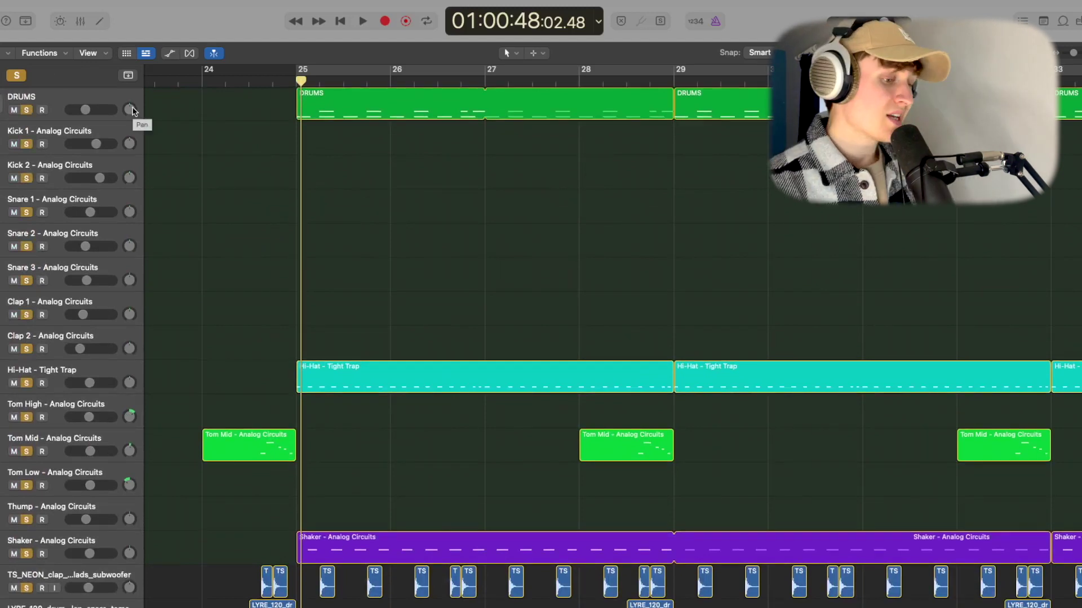
scroll(223, 148, down, 5)
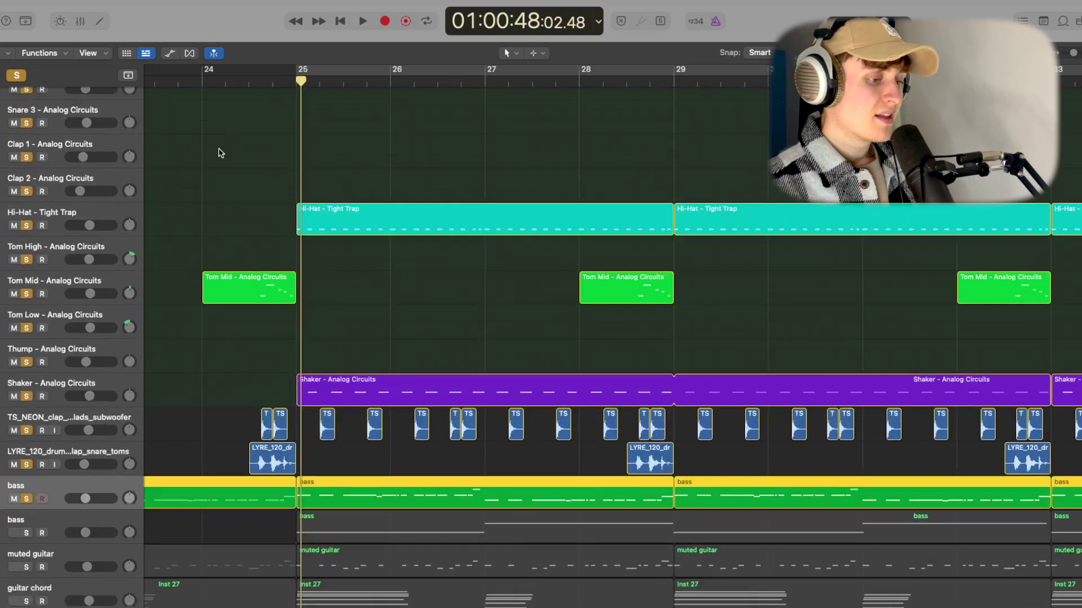
click(297, 77)
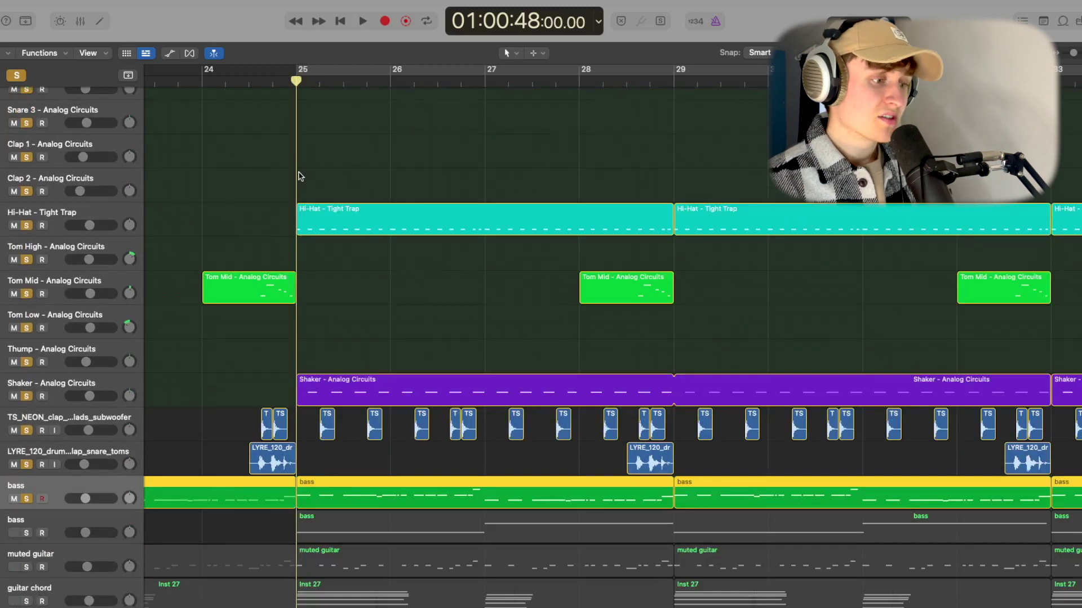
Inspect the upper bass track's Kontakt instrument, then close the plug-in and the mixer.
key(x)
click(746, 243)
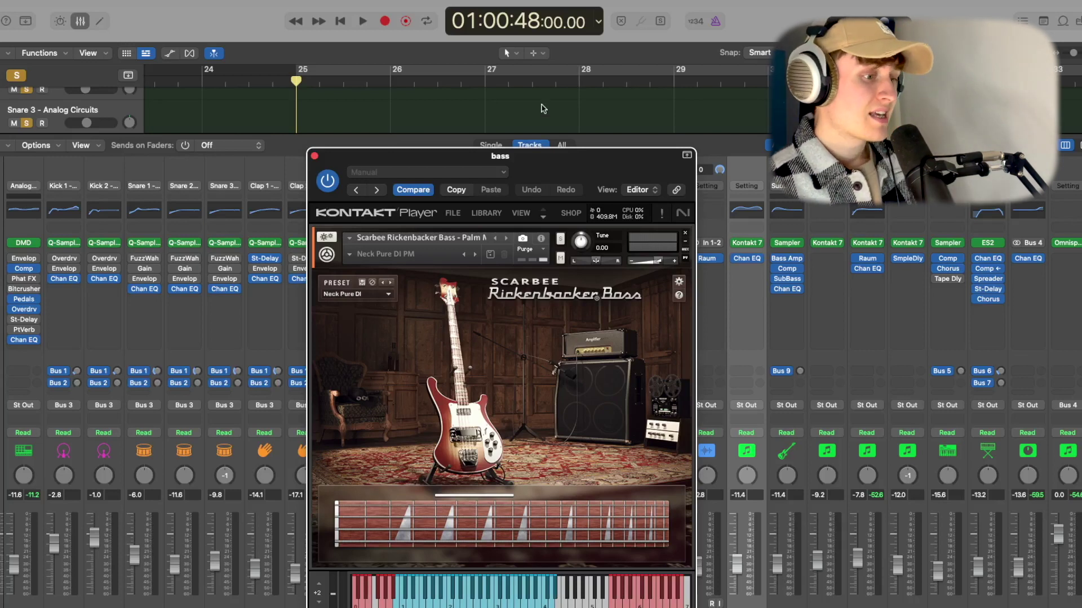
click(315, 155)
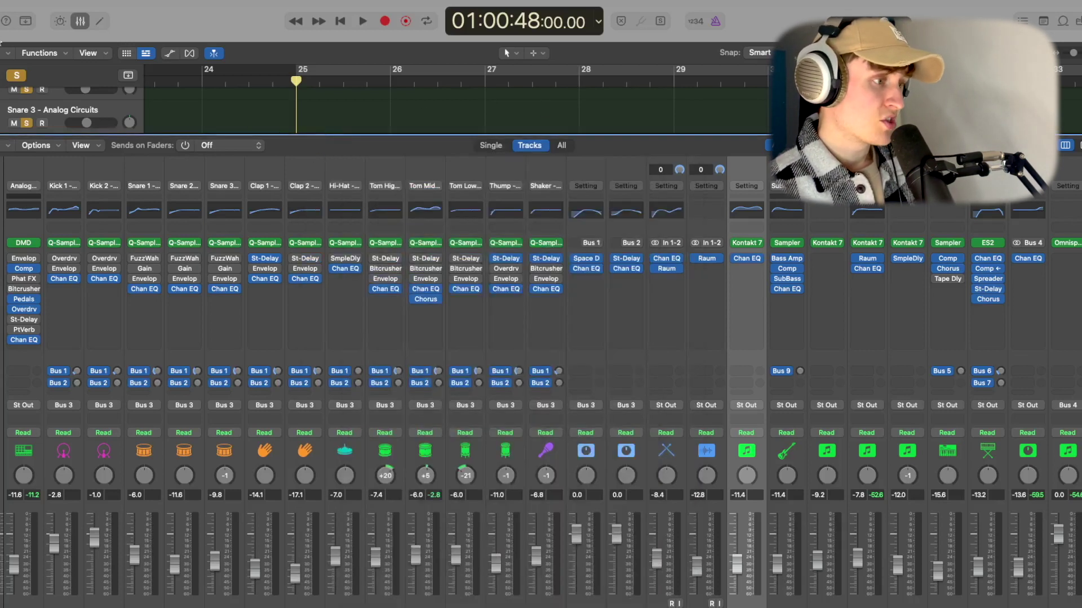
click(81, 24)
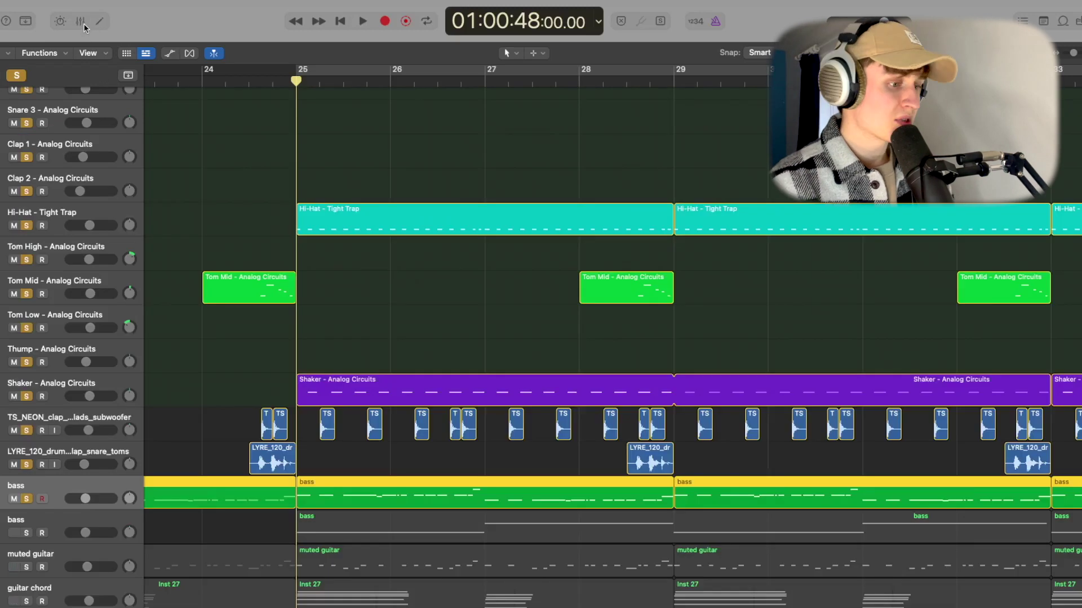
Play the soloed drums and upper bass from bar 25, and stop before bar 28.
scroll(341, 248, down, 3)
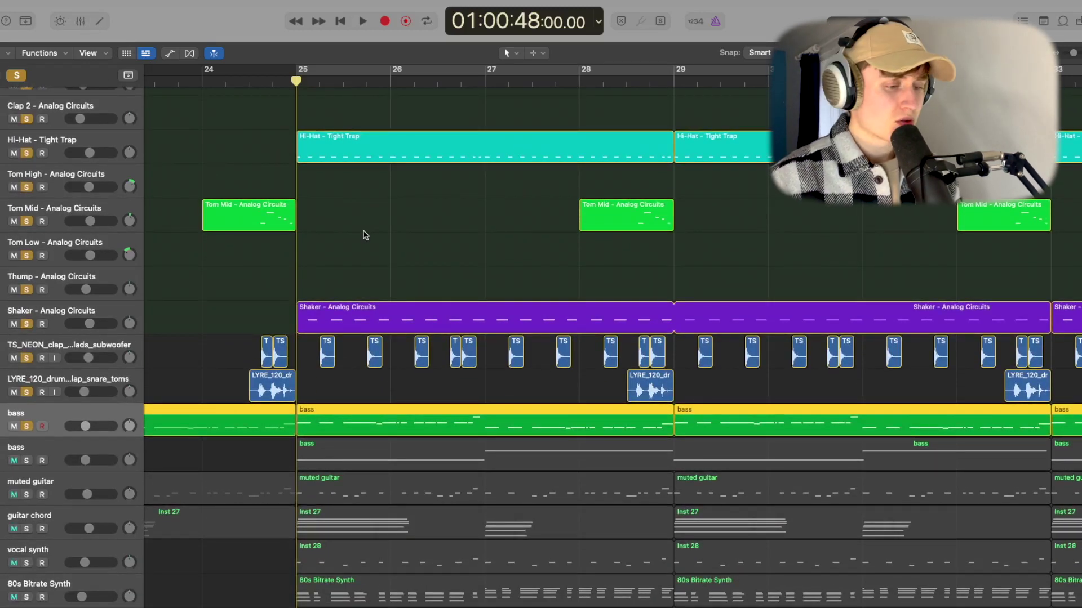
key(space)
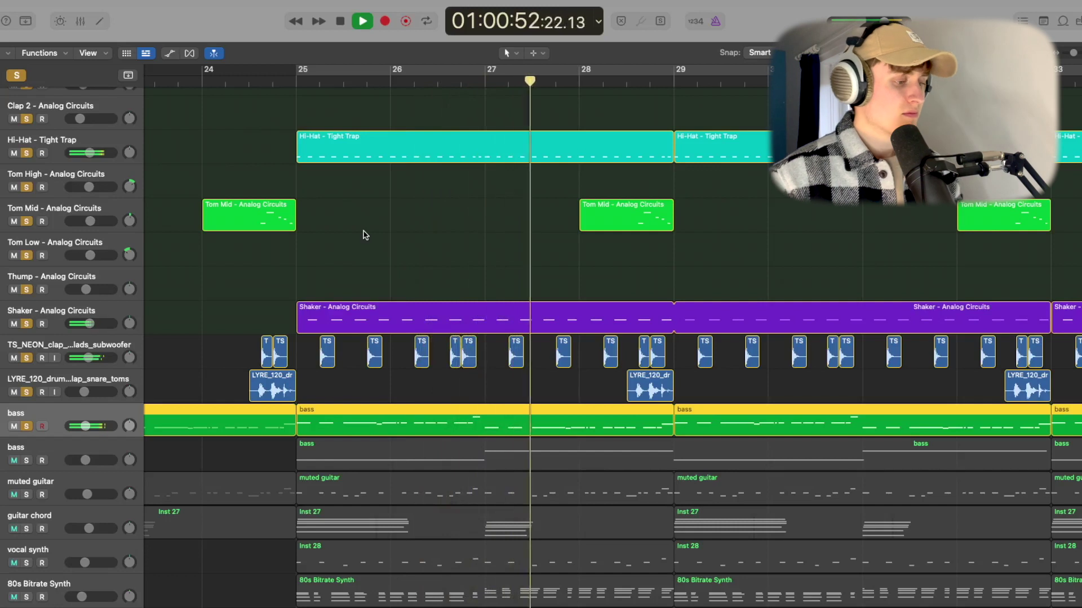
key(space)
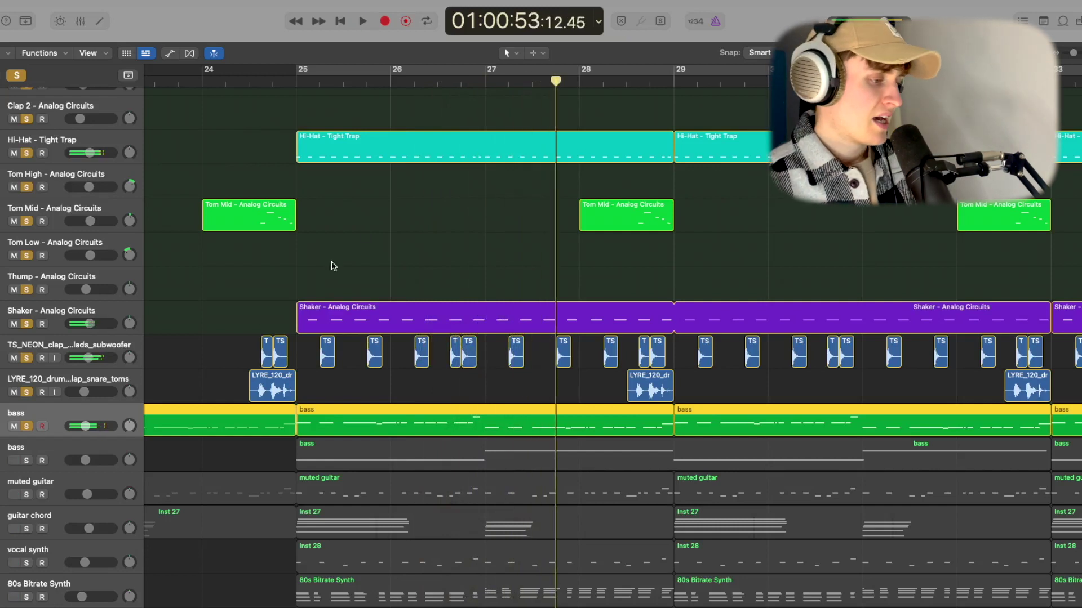
Show the lower bass track's patch in the Library and add that track to the solo.
click(50, 454)
key(y)
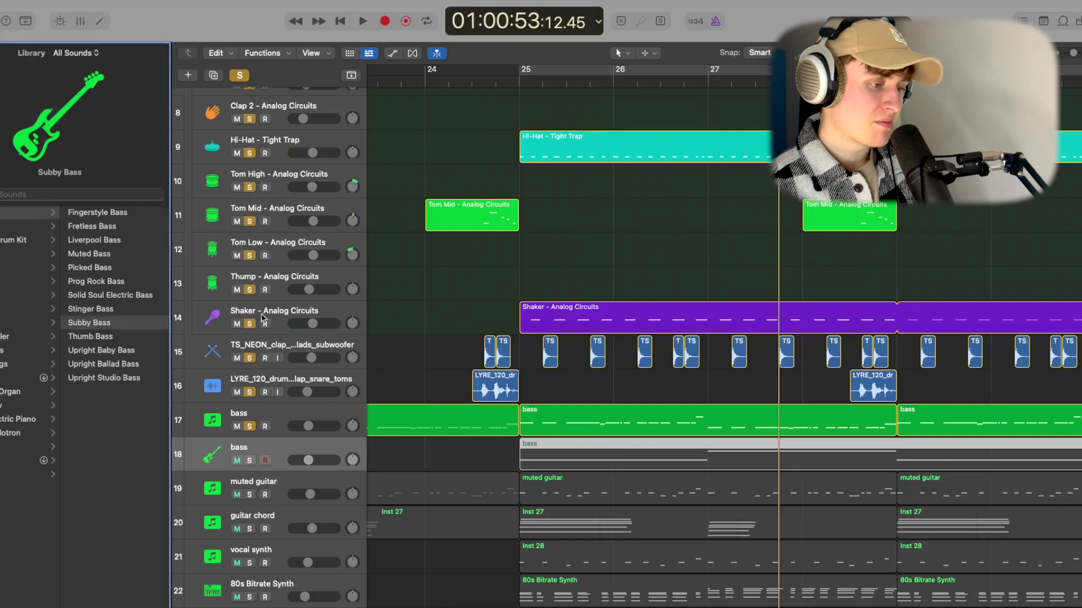
click(250, 460)
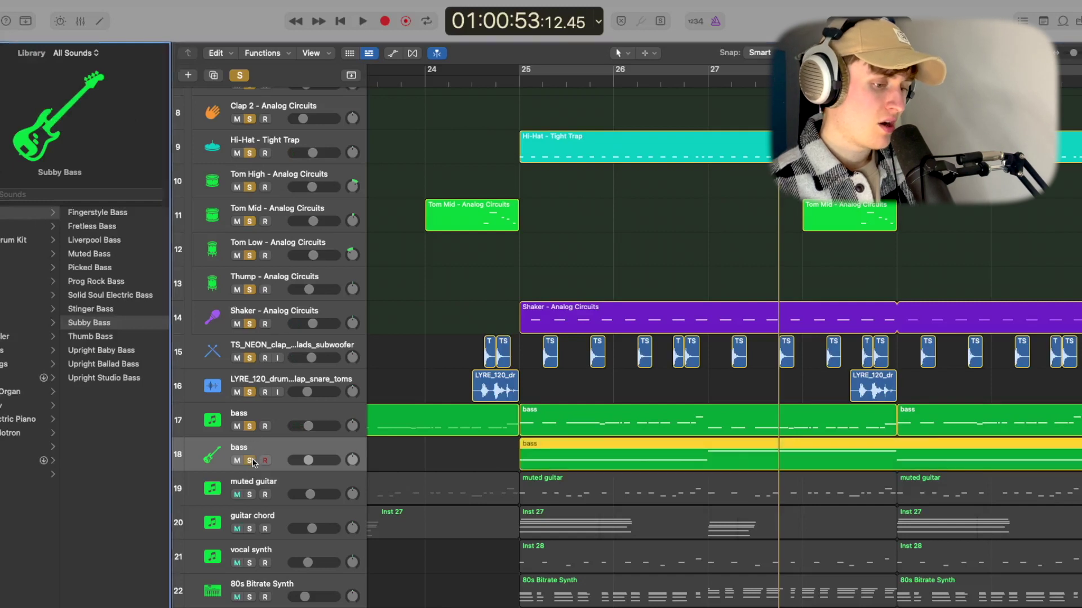
Play the soloed drums and both bass tracks from bar 25, and stop after about two bars.
click(517, 88)
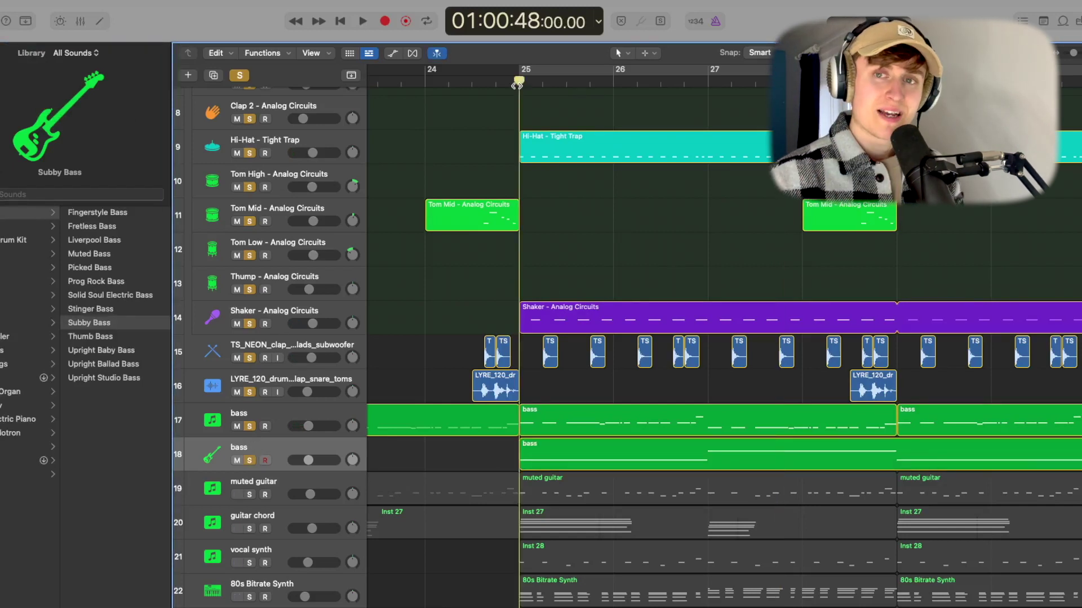
key(space)
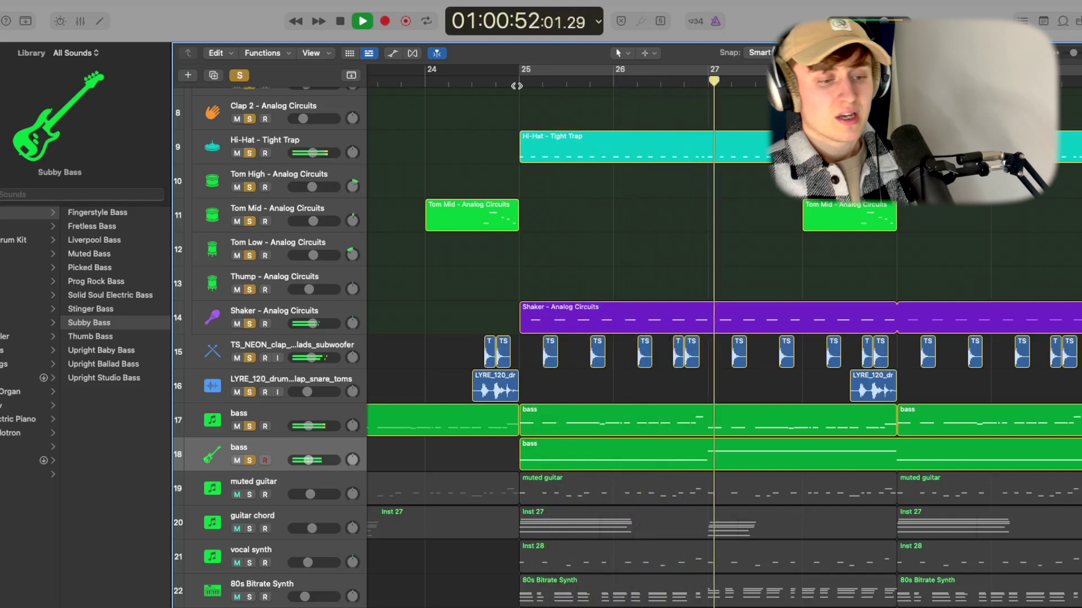
key(space)
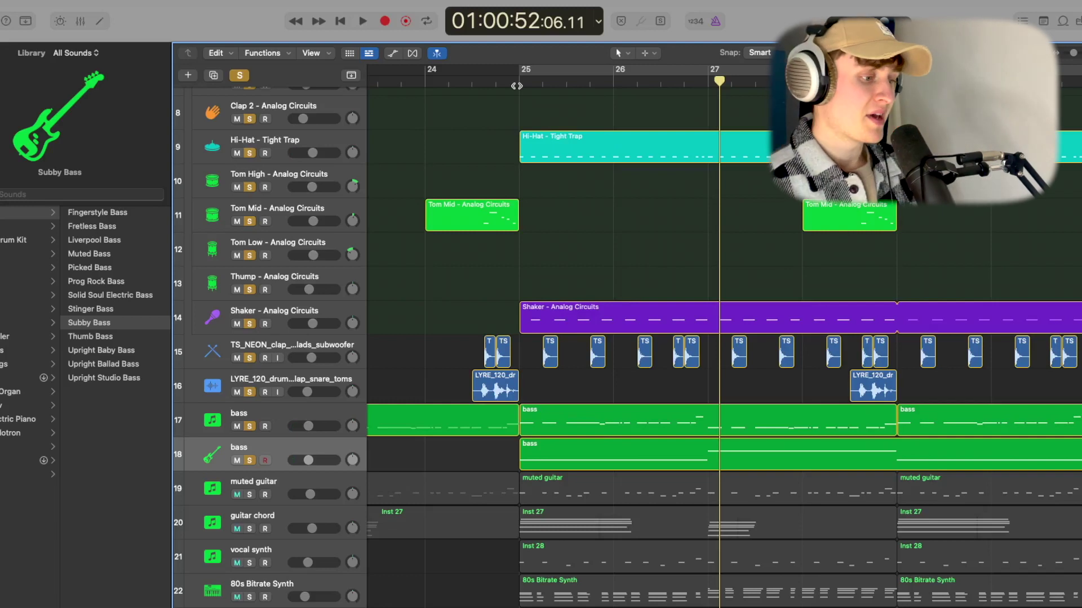
Add the muted guitar track to the solo and return the playhead to bar 25.
scroll(356, 305, down, 5)
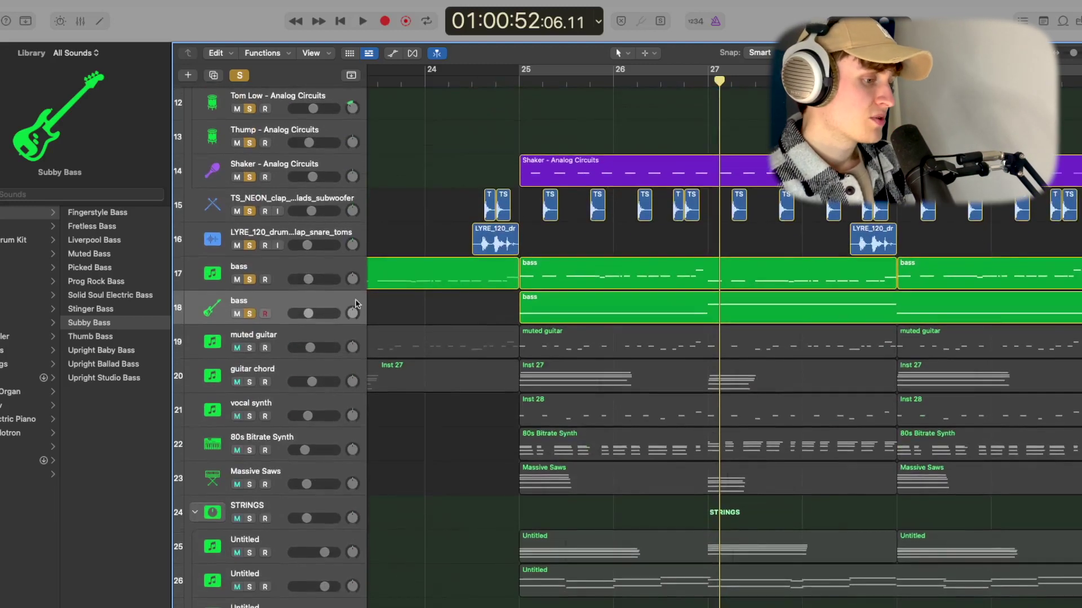
click(301, 334)
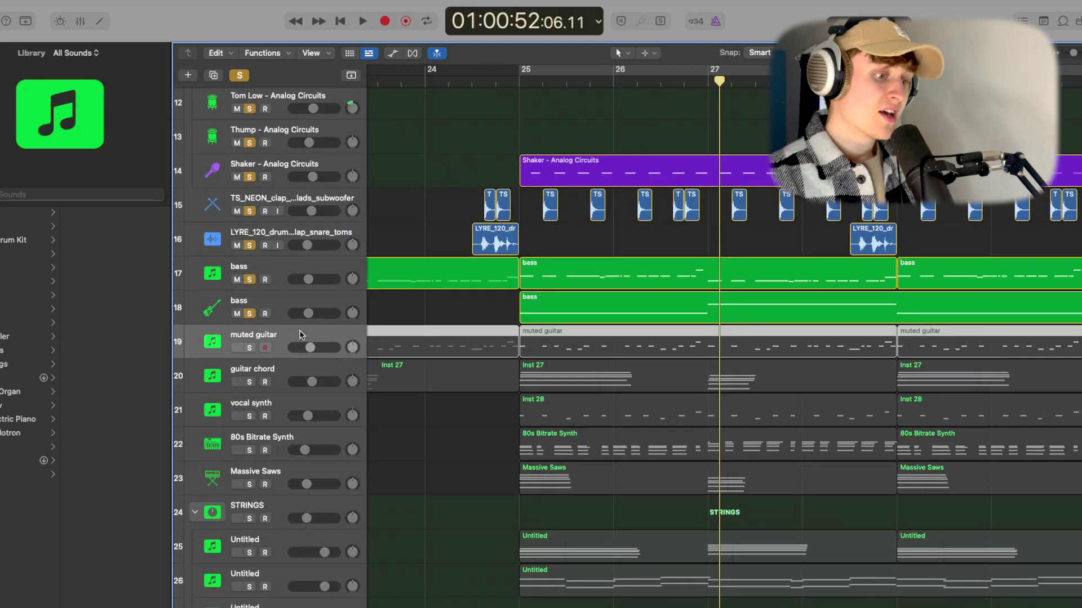
click(251, 348)
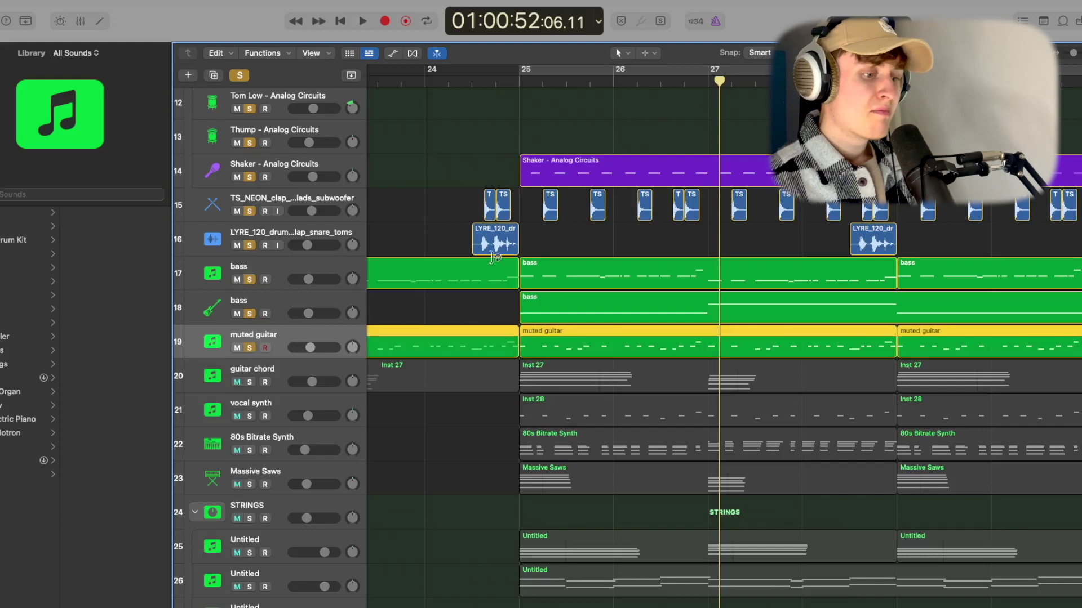
click(521, 80)
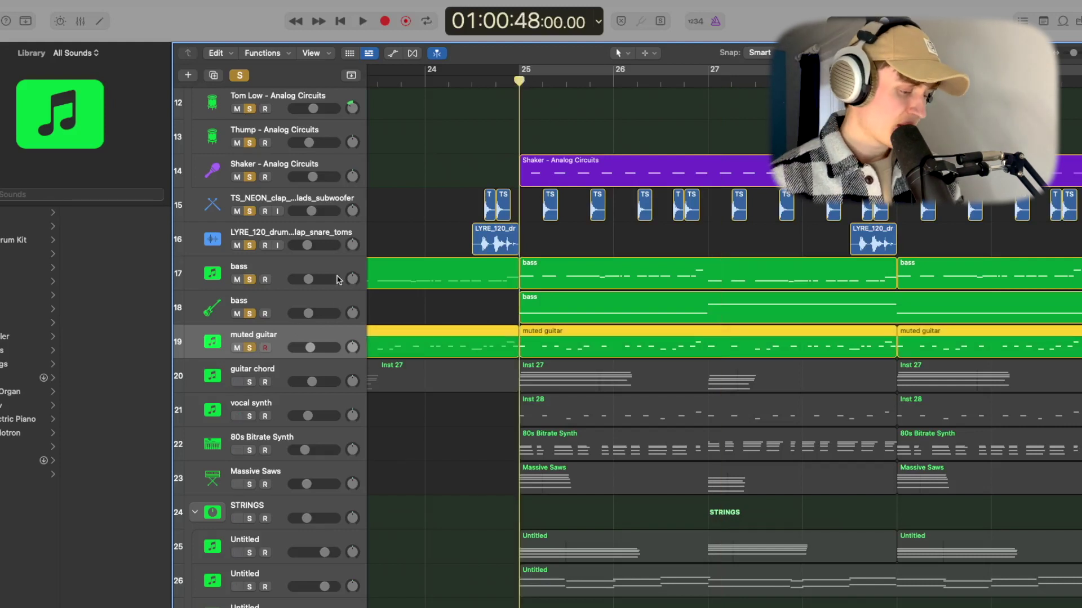
Inspect the muted guitar track's Kontakt instrument in the mixer, then close the plug-in.
key(x)
scroll(938, 269, right, 2)
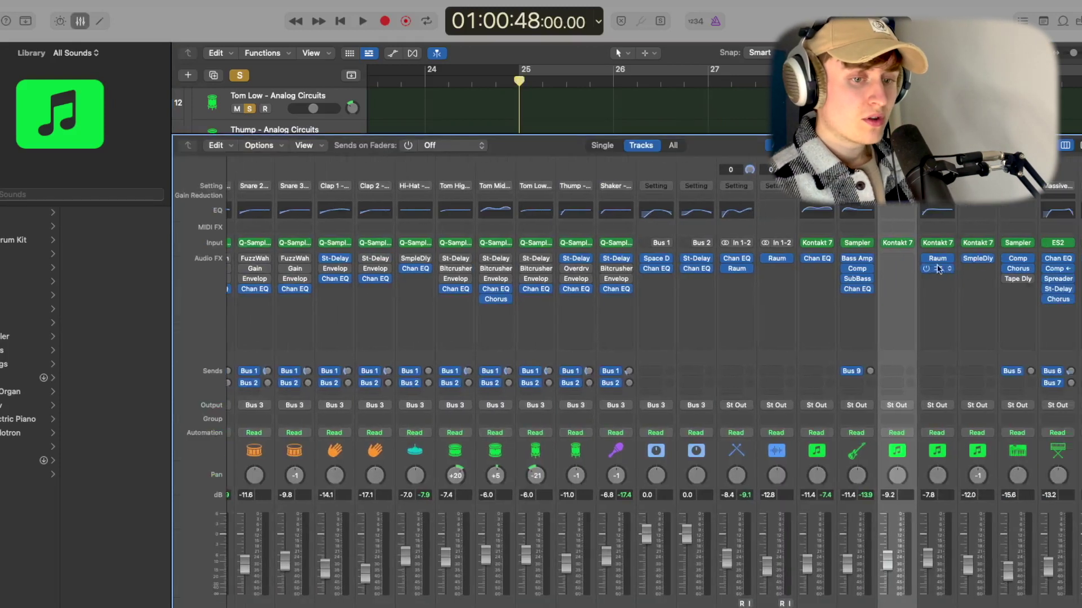
click(892, 242)
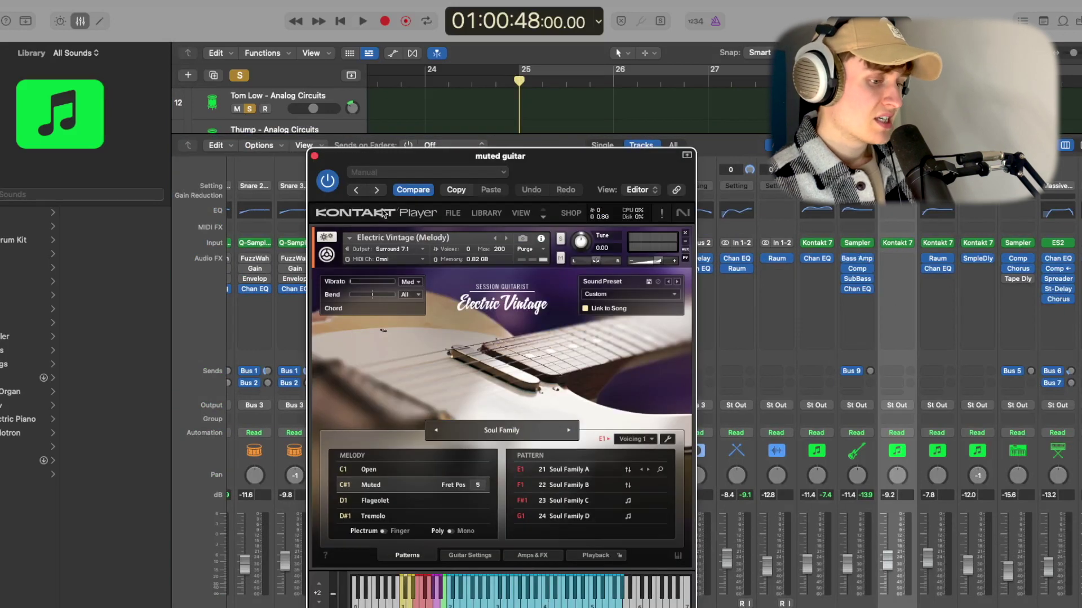
click(315, 157)
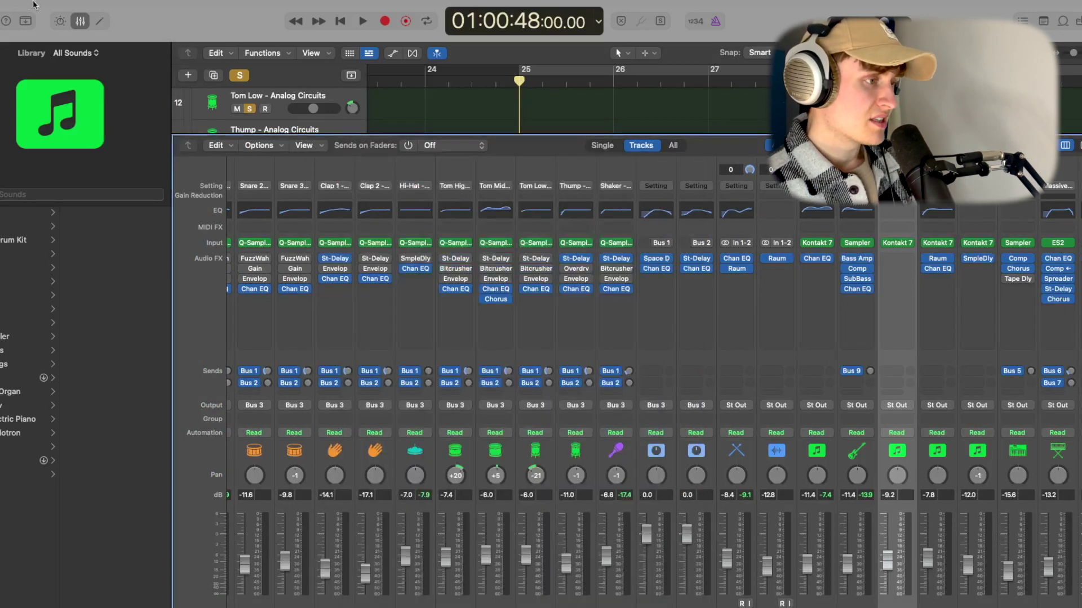
Close the mixer, play the soloed drums, basses and muted guitar from bar 25, and stop before bar 28.
key(x)
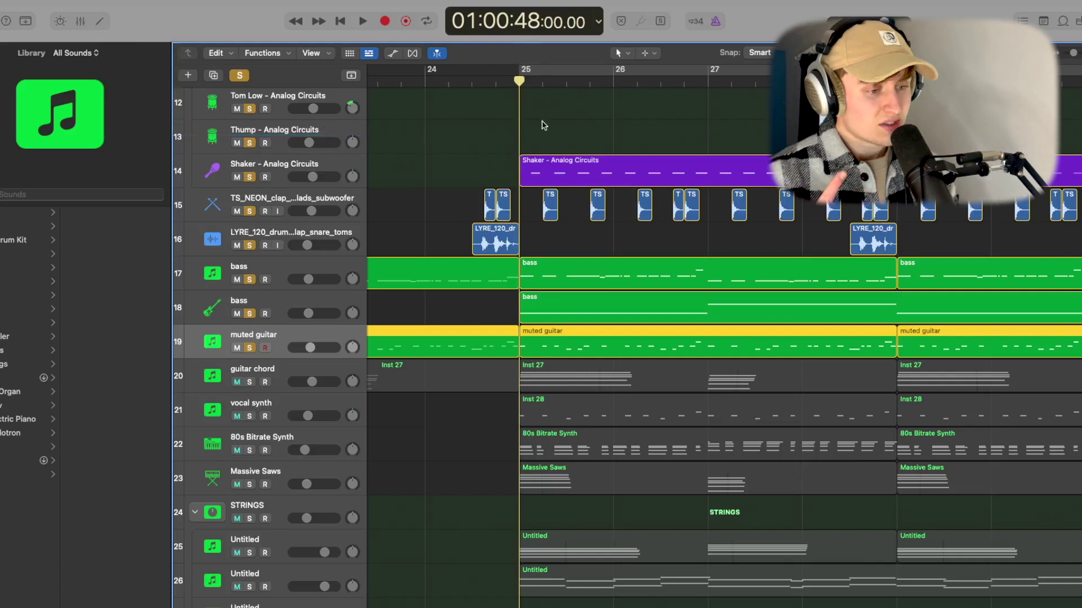
key(space)
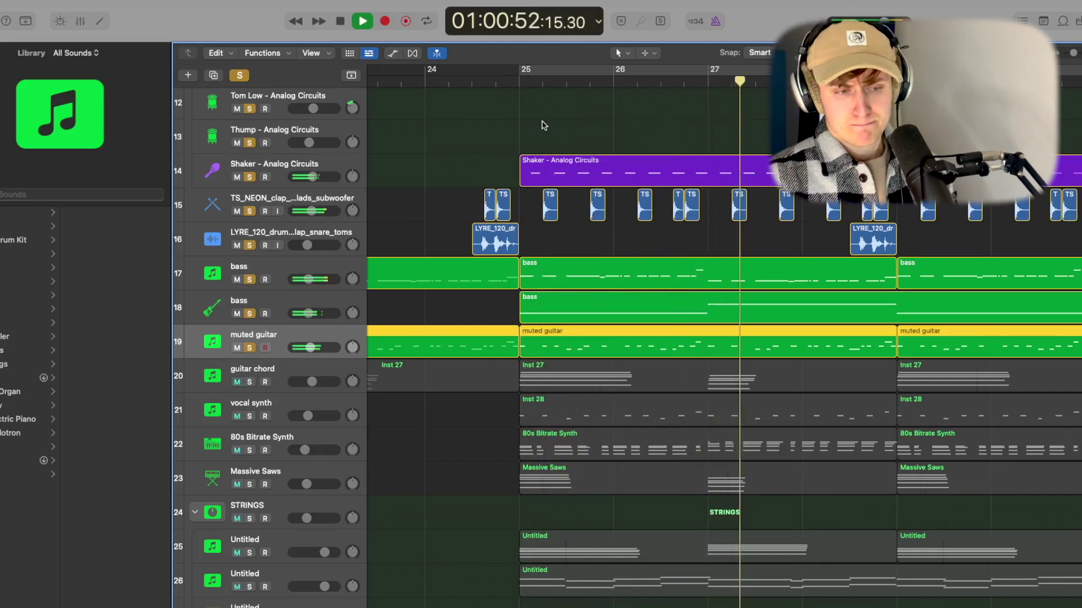
key(space)
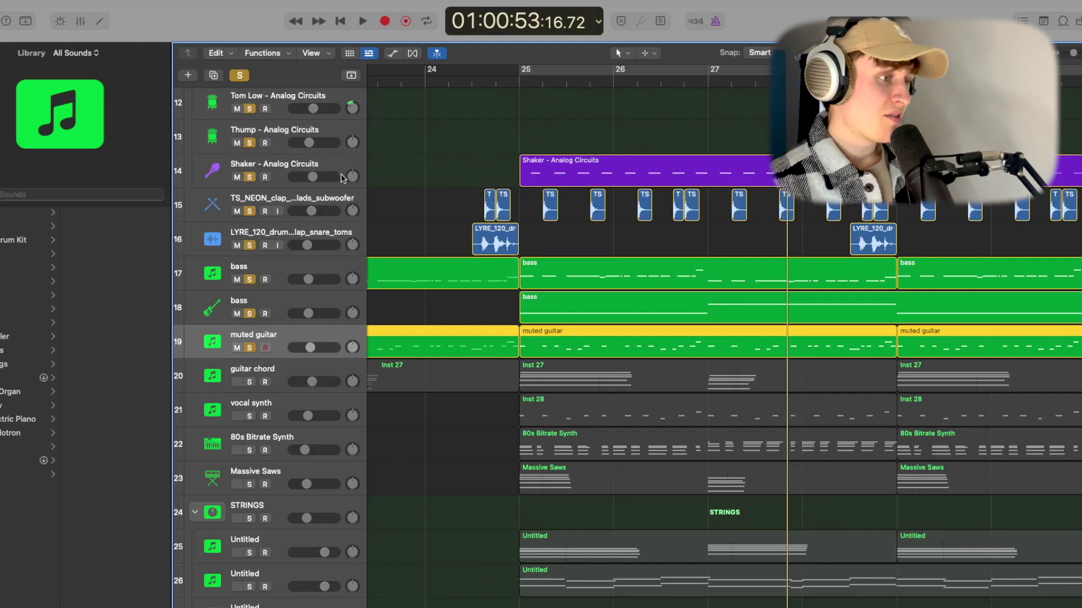
Clear all solos, then solo only the two bass tracks and the muted guitar, and select the lower bass track.
click(236, 75)
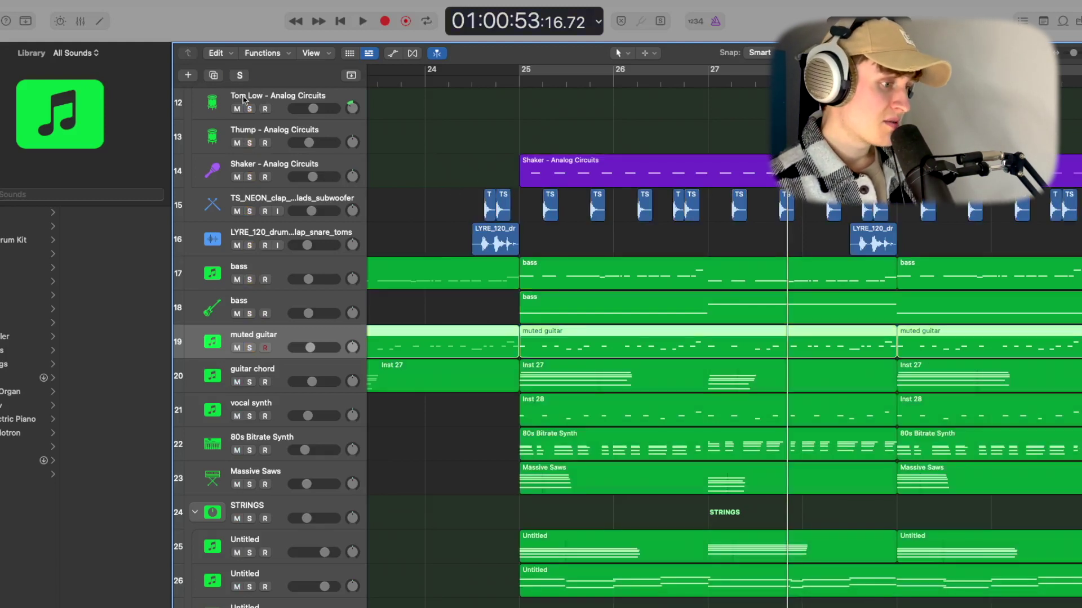
click(249, 280)
click(330, 305)
Play the two soloed basses and muted guitar from bar 25, and stop after about three bars.
click(519, 82)
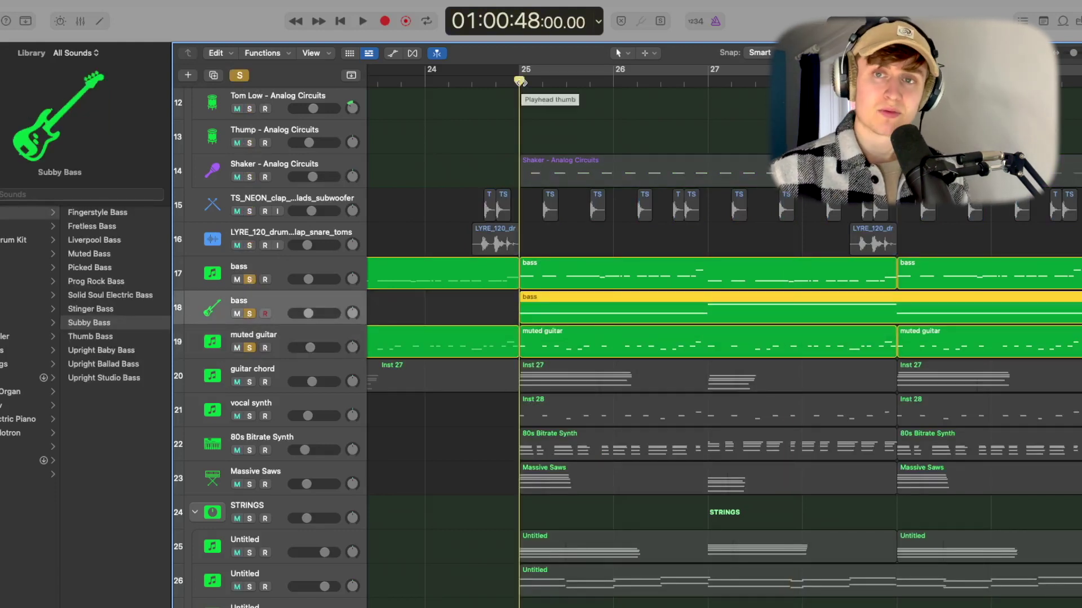
key(space)
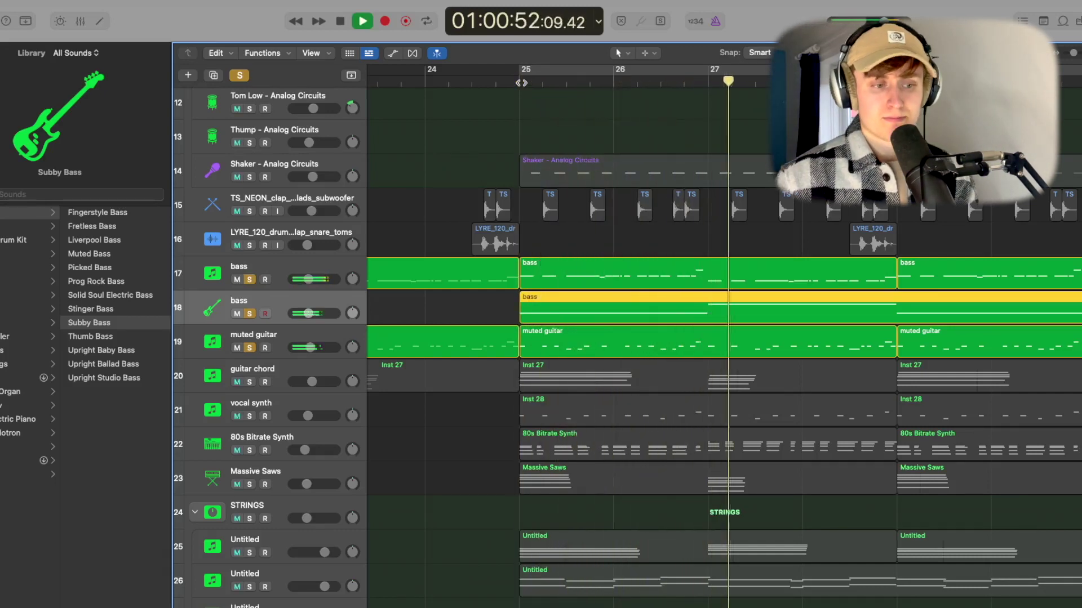
key(space)
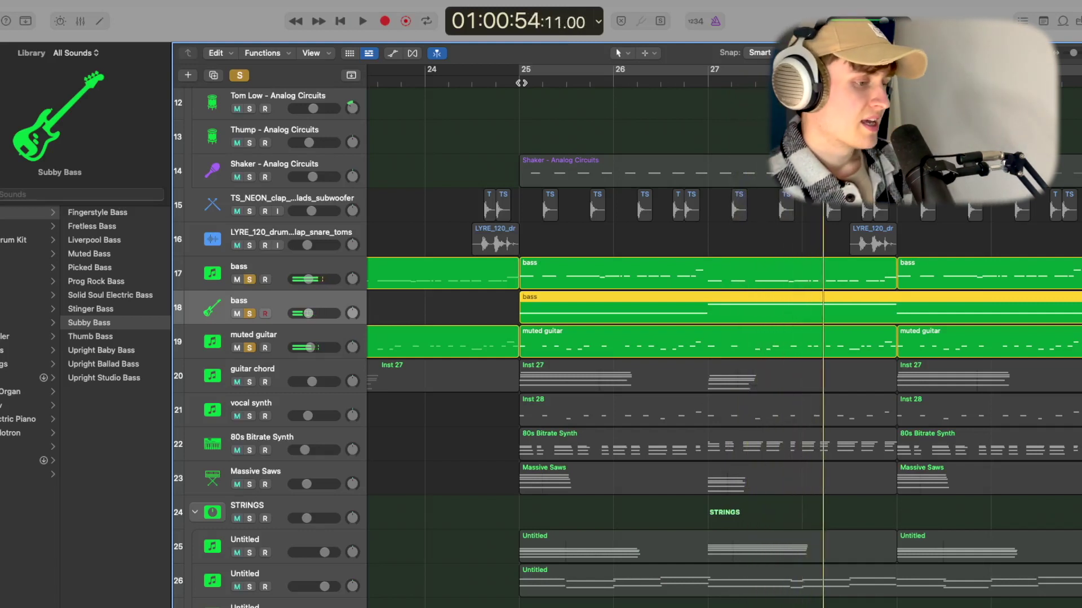
Add the guitar chord track to the solo and play from bar 25 for about one bar.
click(250, 382)
click(518, 82)
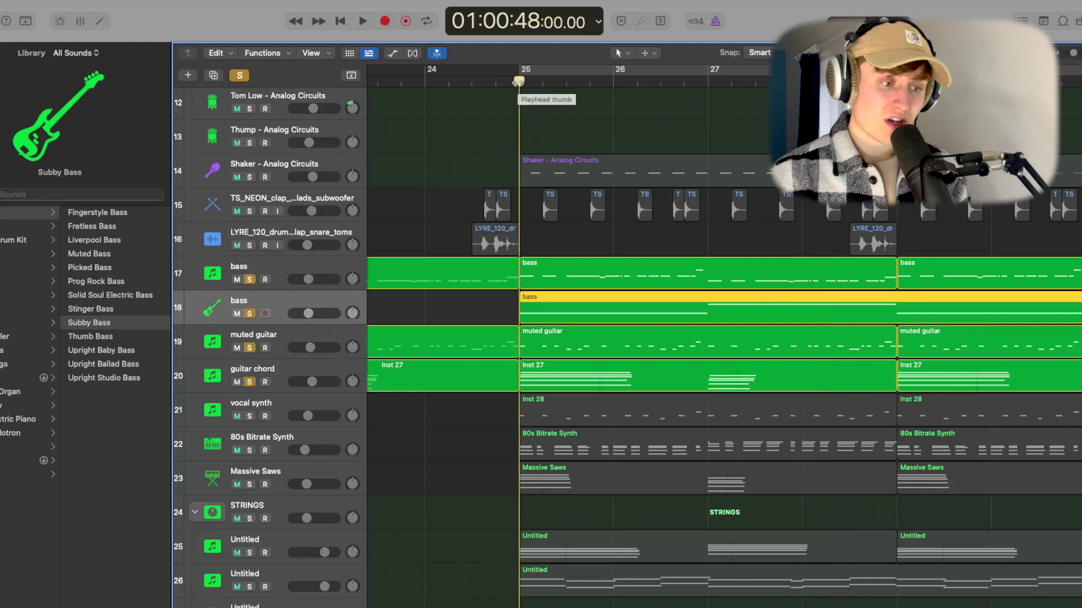
key(space)
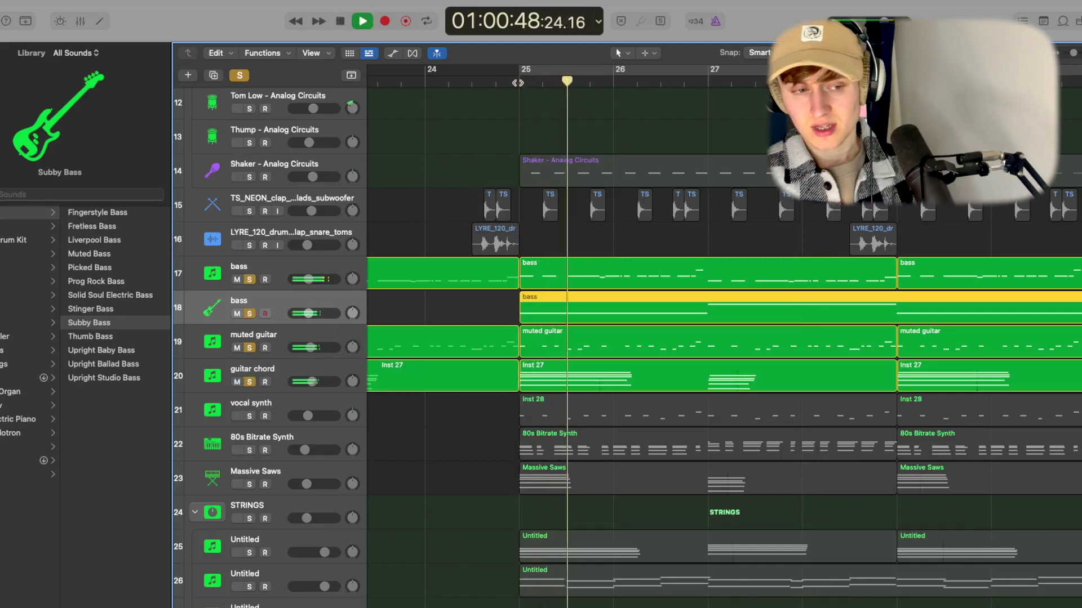
key(space)
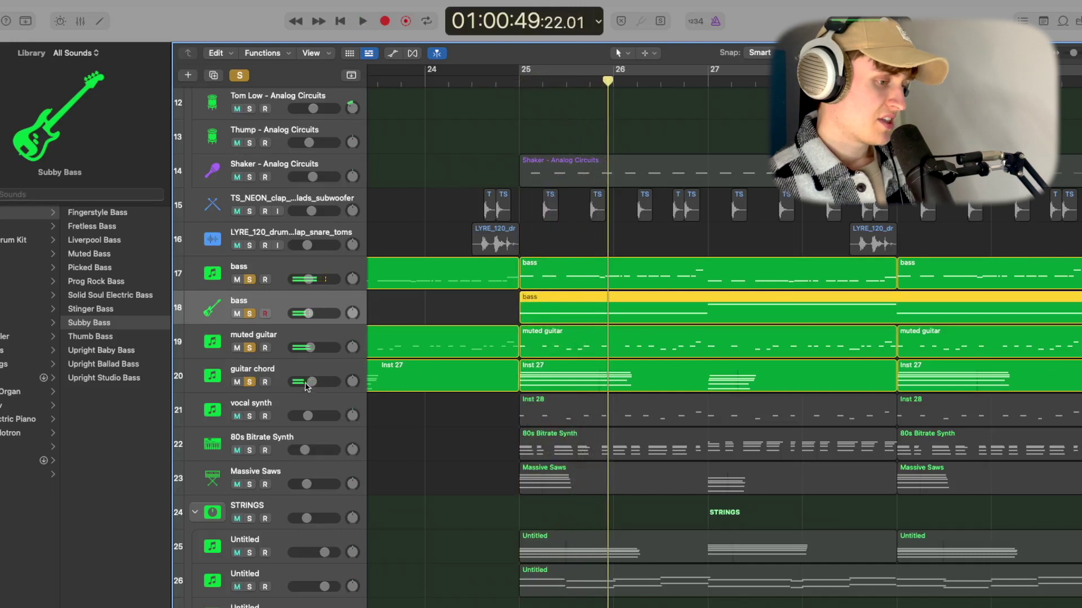
Select the guitar chord track, inspect its Raum reverb plug-in in the mixer, and close both the plug-in and the mixer.
click(310, 373)
key(x)
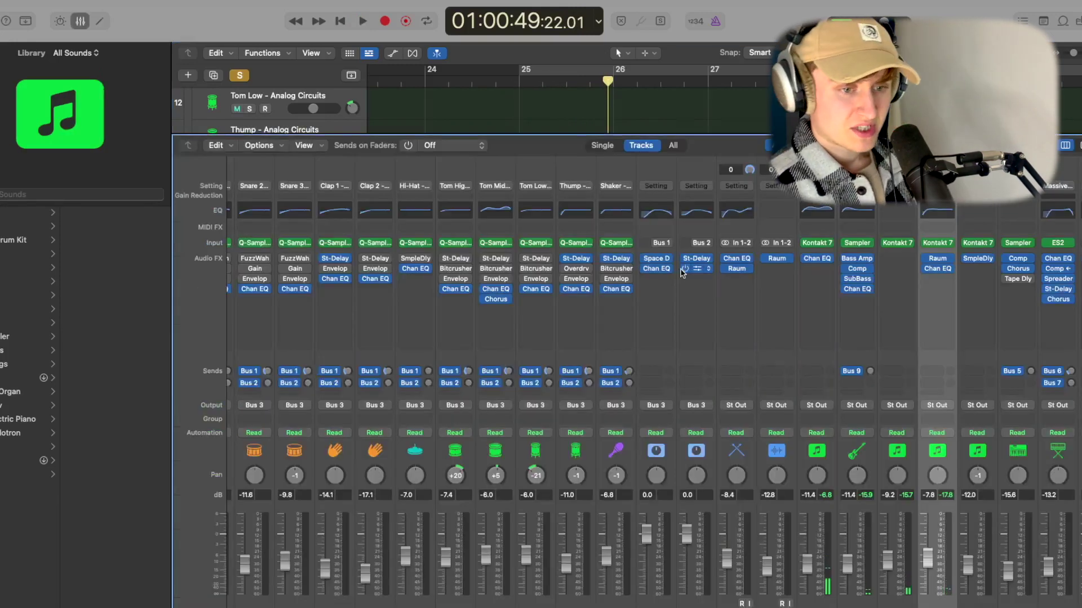
click(938, 260)
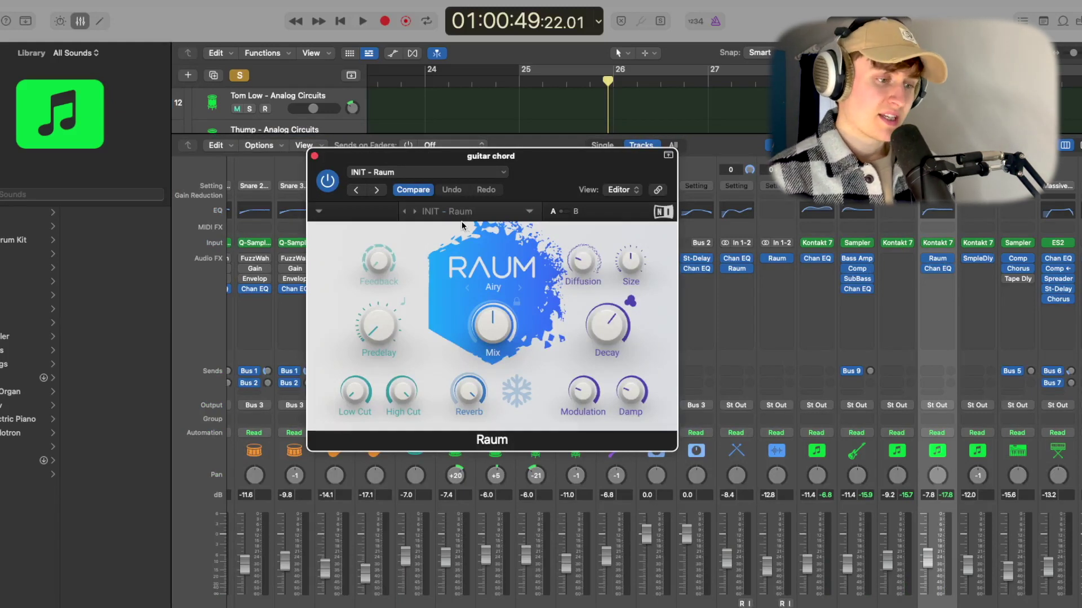
click(314, 156)
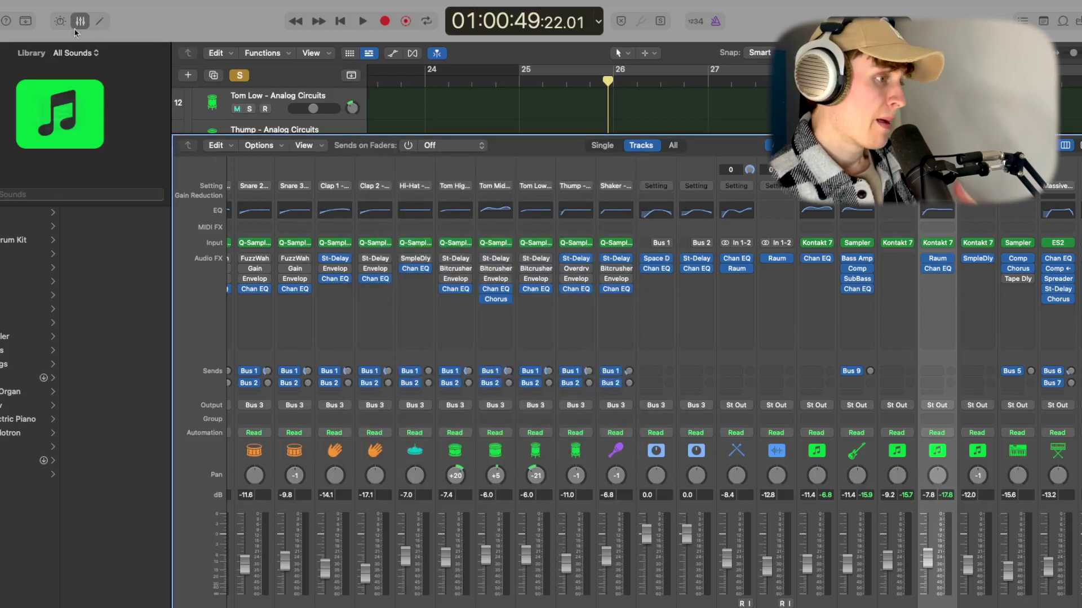
key(x)
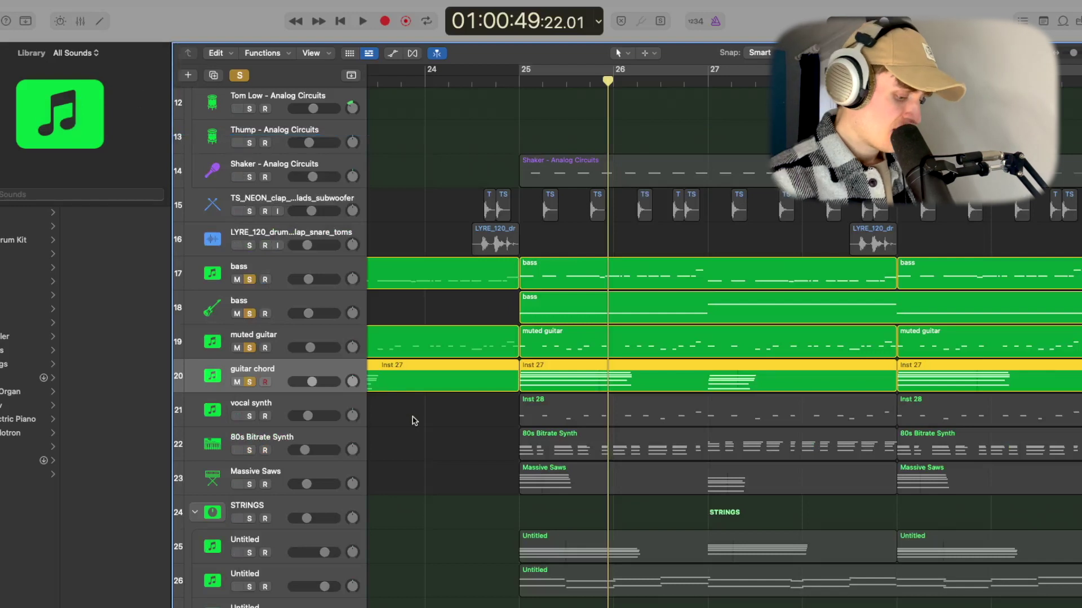
Clear the solos on the basses, muted guitar and guitar chord, then select and solo only the vocal synth track.
scroll(413, 417, down, 5)
key(super+Up)
key(super+Up)
key(super+Down)
key(super+Down)
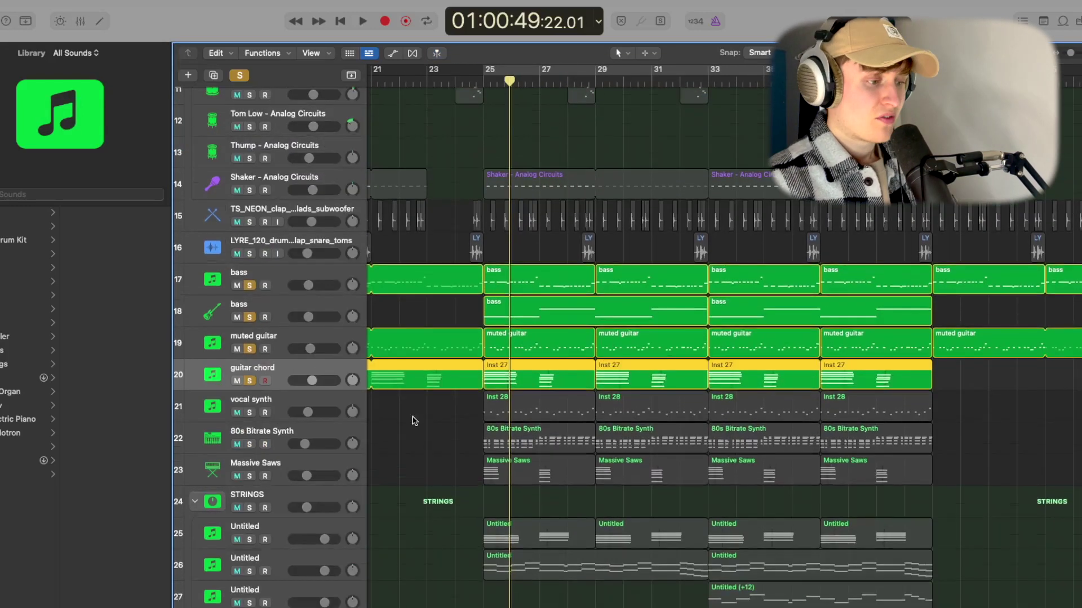
drag(251, 383, 252, 321)
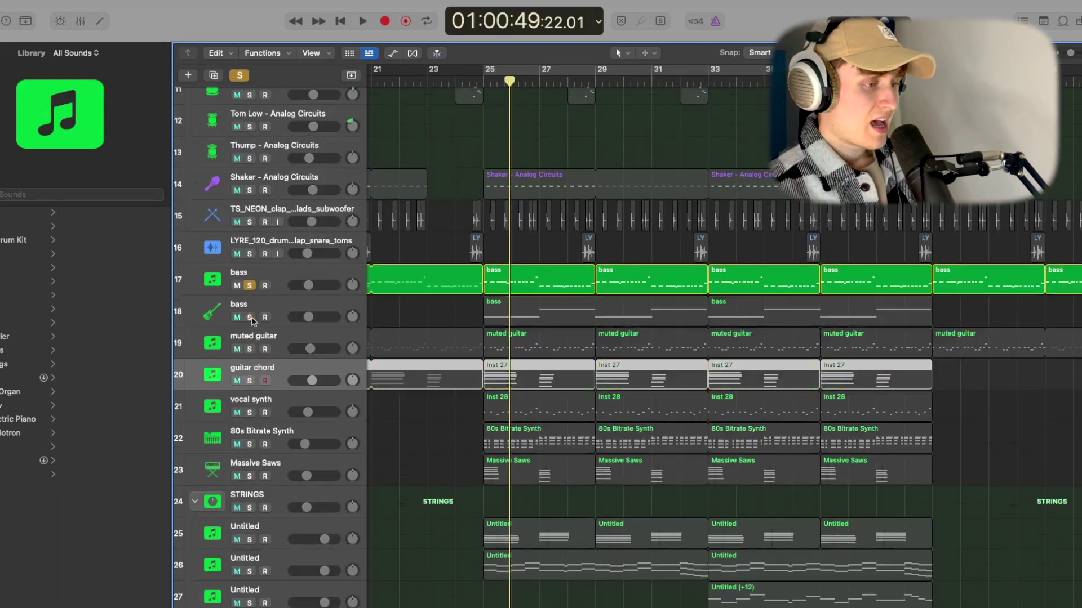
click(248, 288)
click(258, 419)
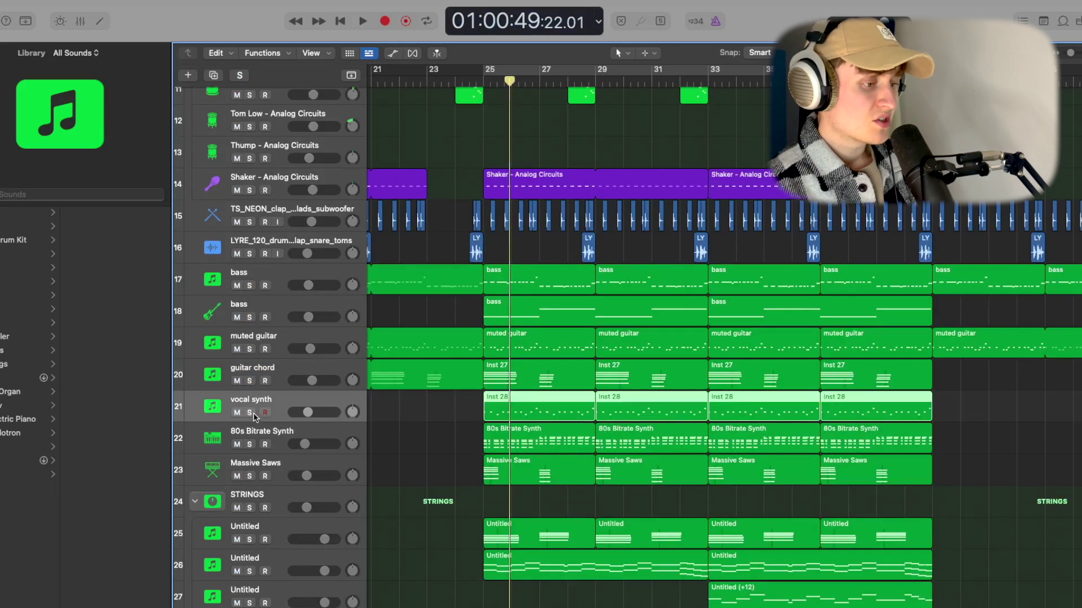
click(252, 414)
Inspect the vocal synth's Kontakt Glaze instrument in the mixer, then close the instrument and the mixer.
key(x)
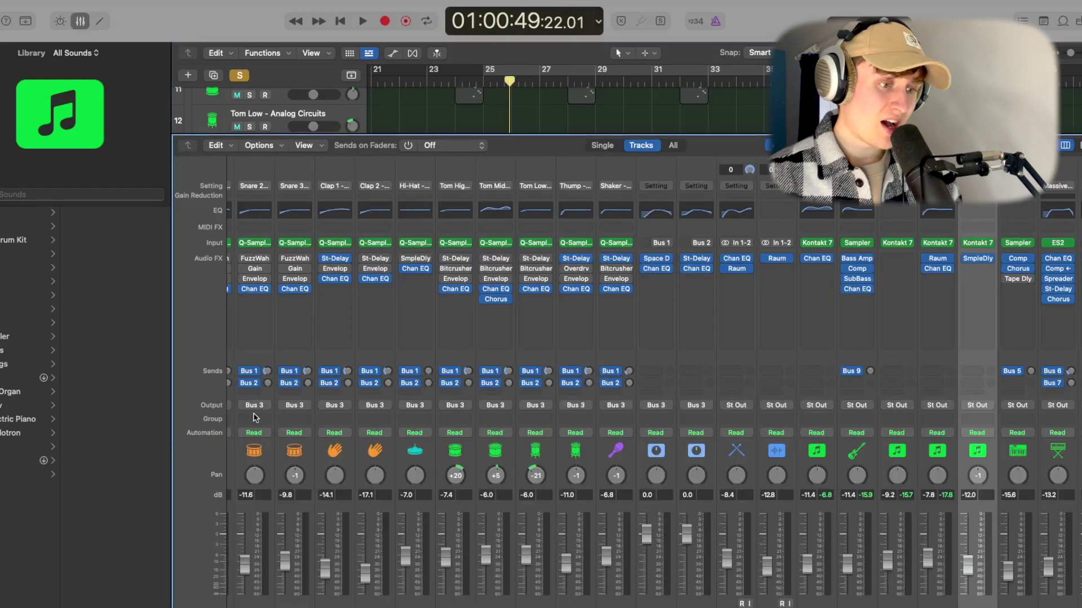
click(979, 244)
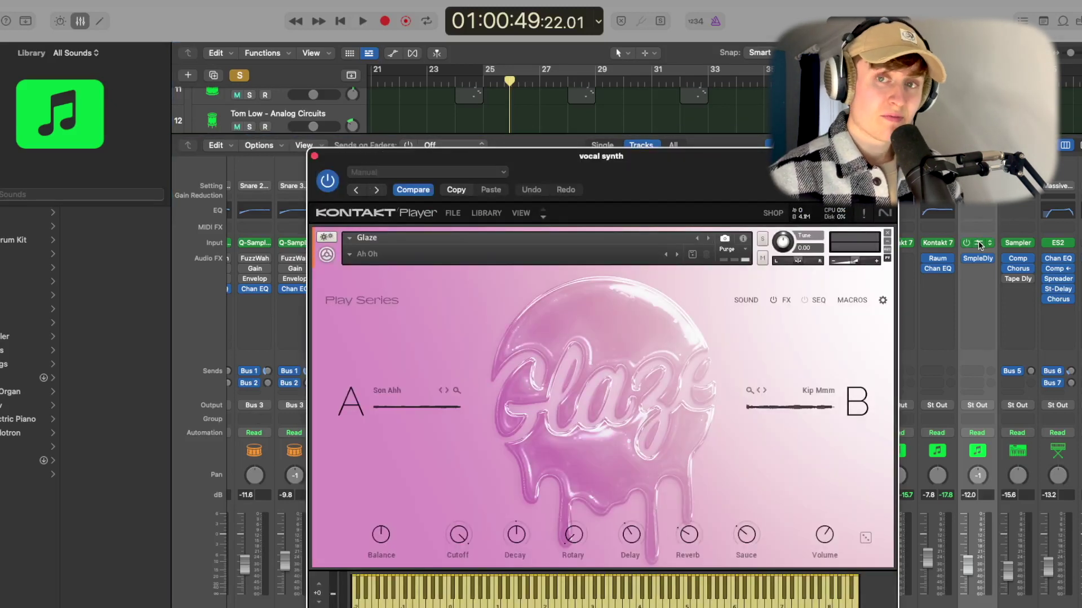
click(314, 158)
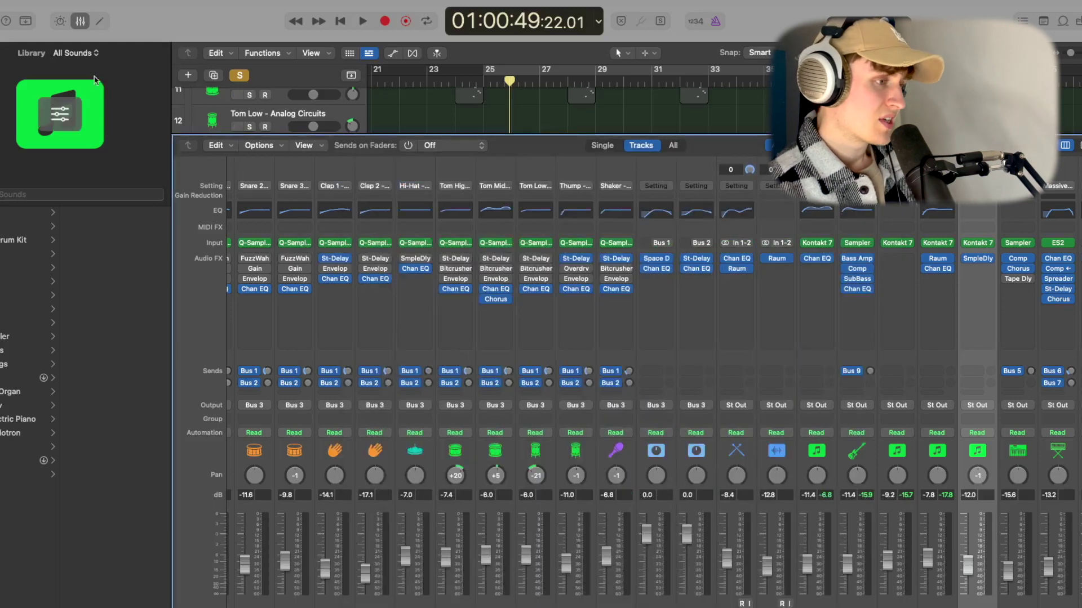
click(80, 21)
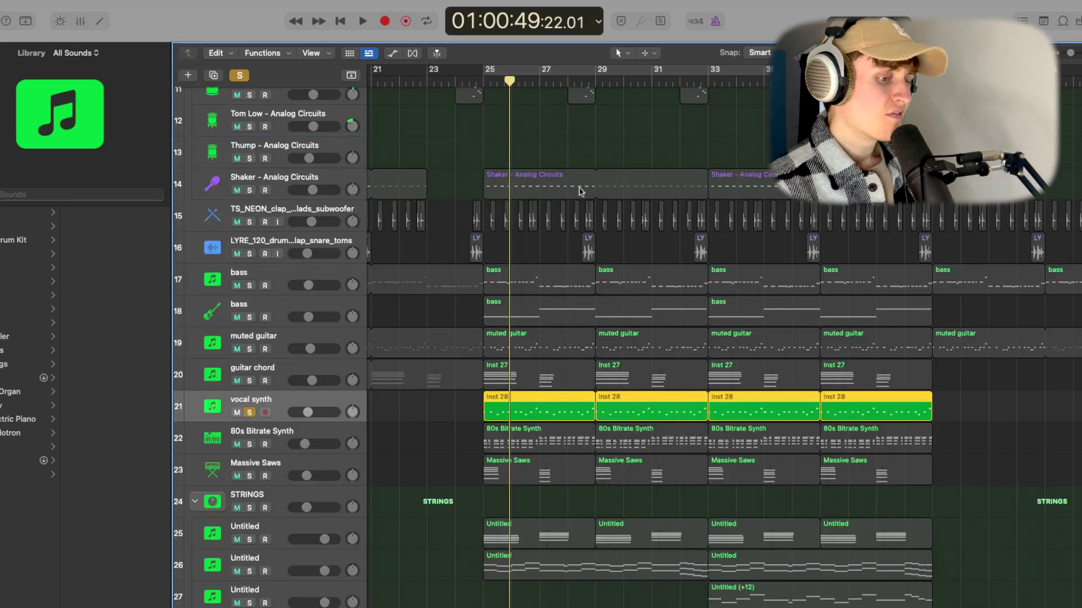
Play the soloed vocal synth from bar 25 and stop before bar 28.
click(483, 83)
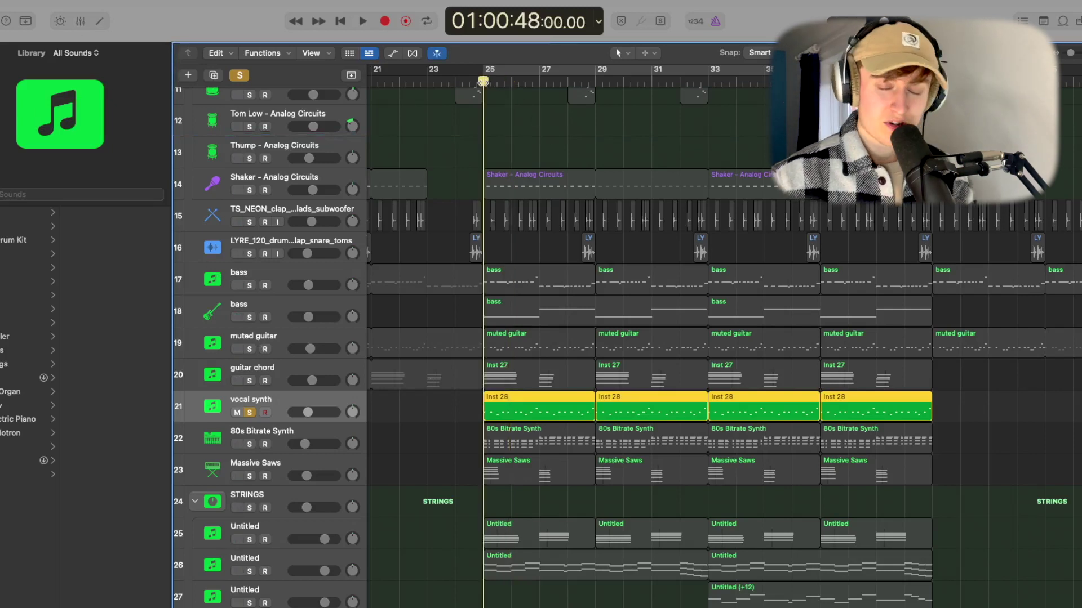
key(space)
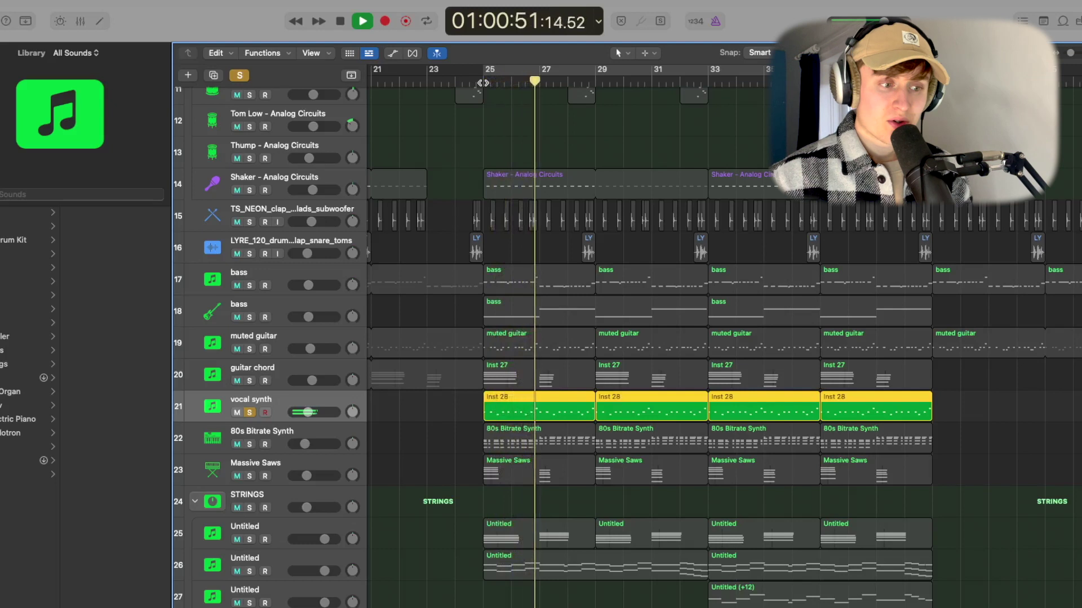
key(space)
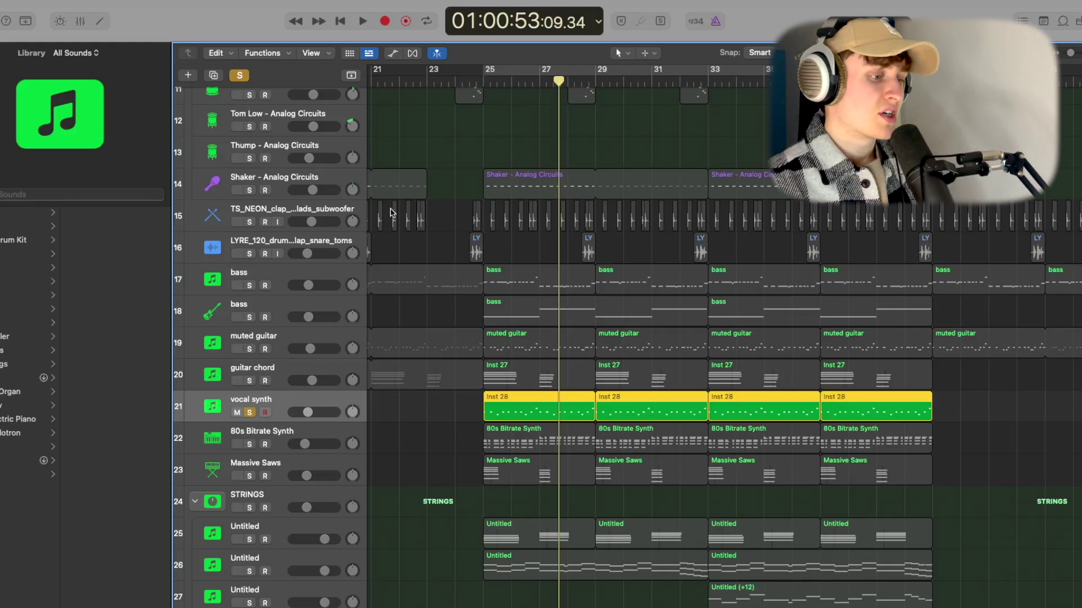
Add the guitar chord, muted guitar and both basses to the solo, and play from bar 25 for almost three bars.
drag(248, 381, 246, 295)
click(482, 81)
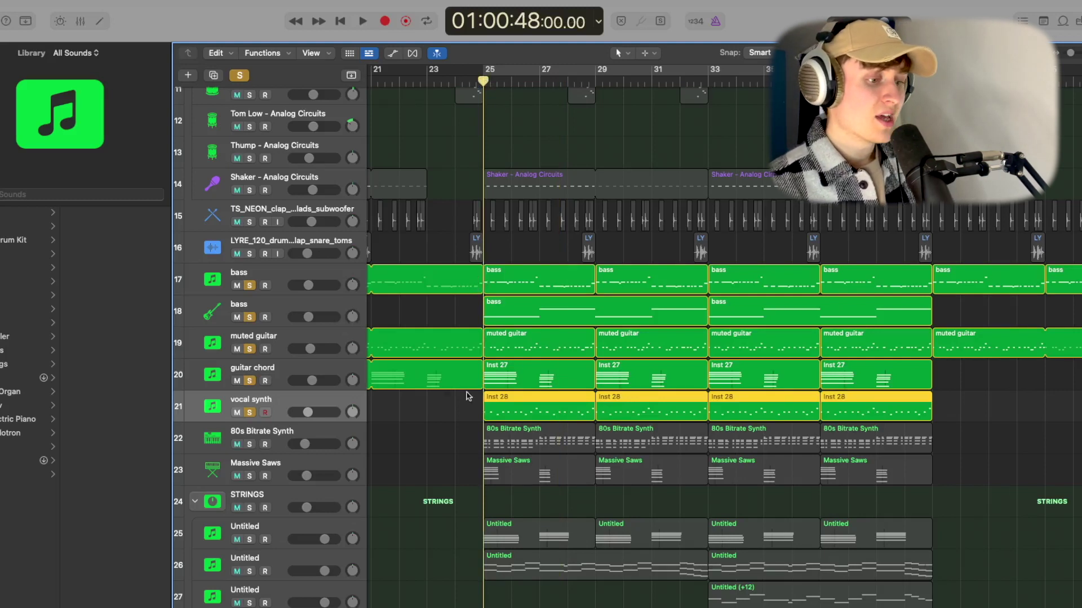
key(space)
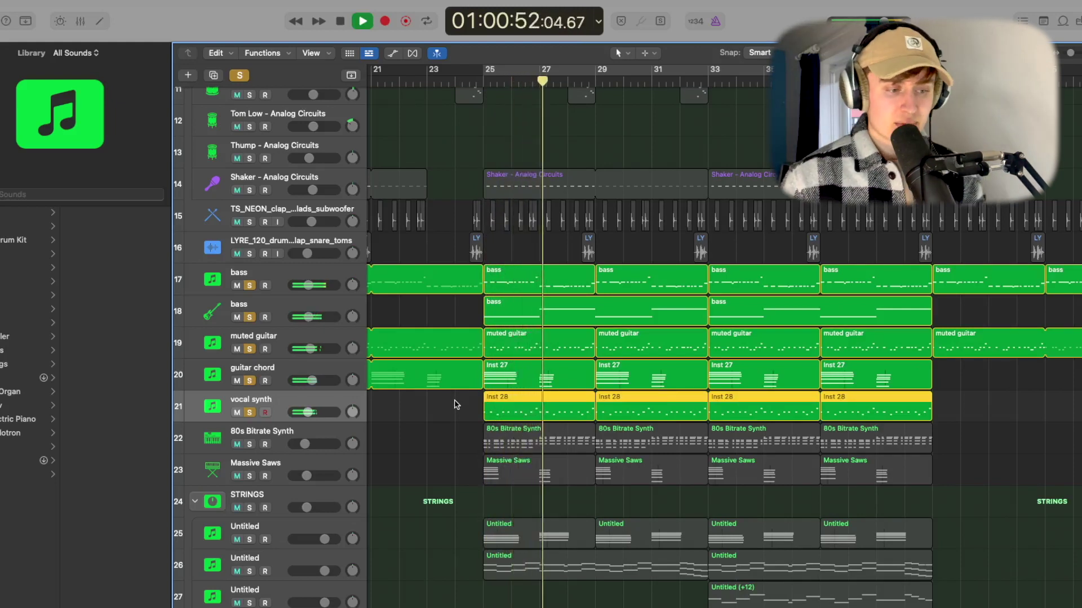
key(space)
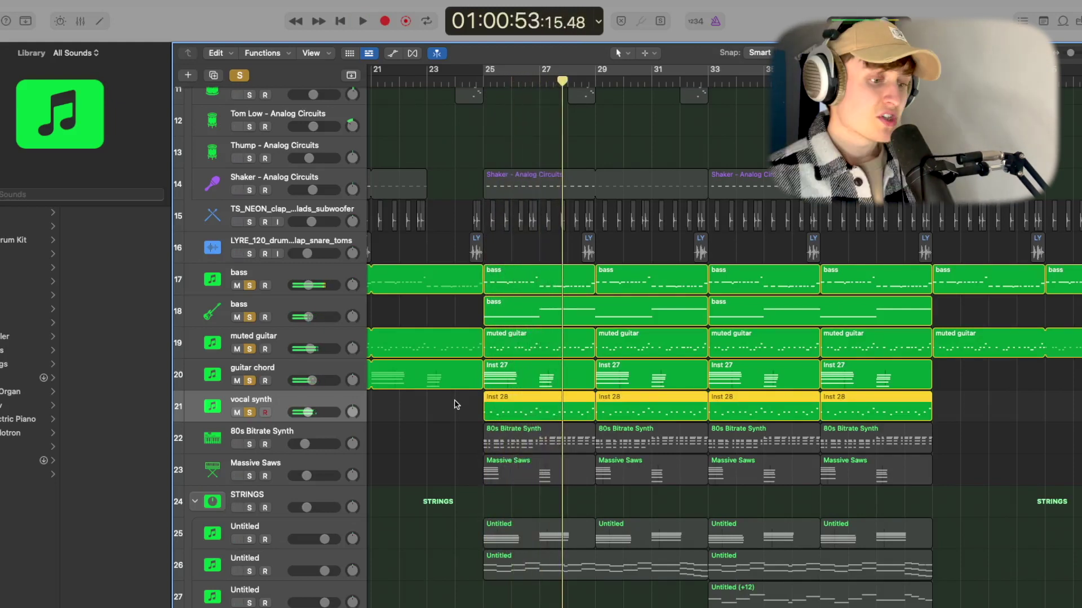
Select and solo the 80s Bitrate Synth alongside the other soloed tracks, then play from bar 25 and stop before bar 29.
click(290, 433)
click(249, 444)
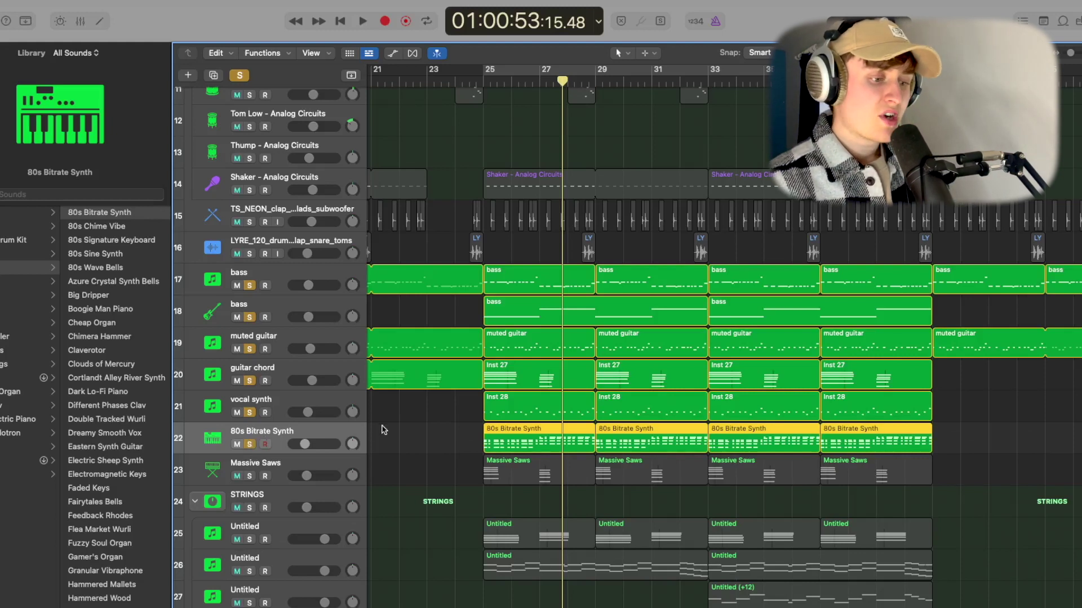
scroll(383, 431, up, 1)
click(487, 83)
drag(488, 82, 484, 83)
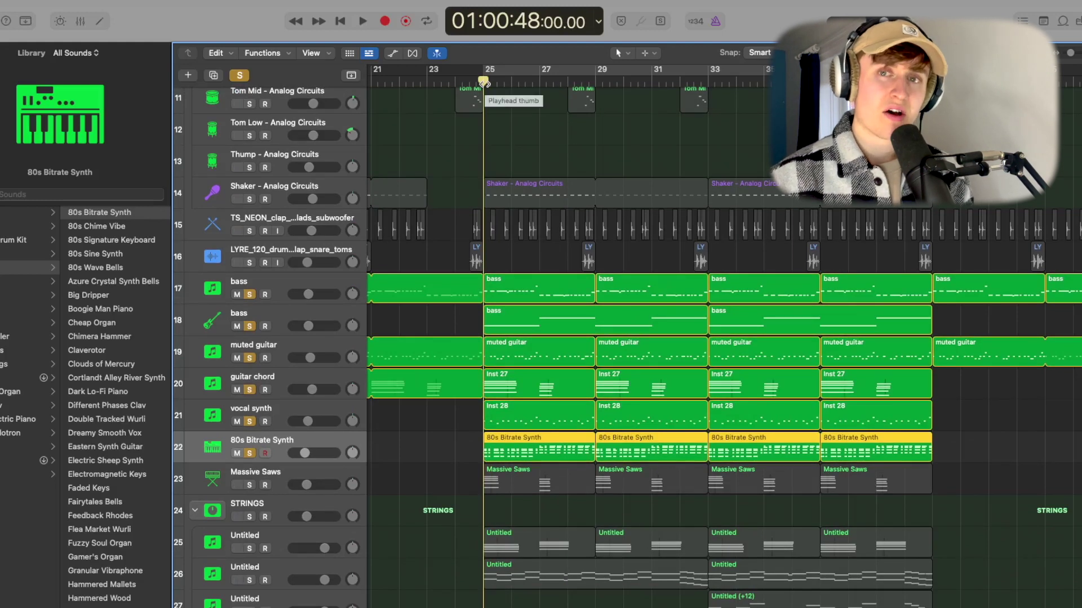
key(space)
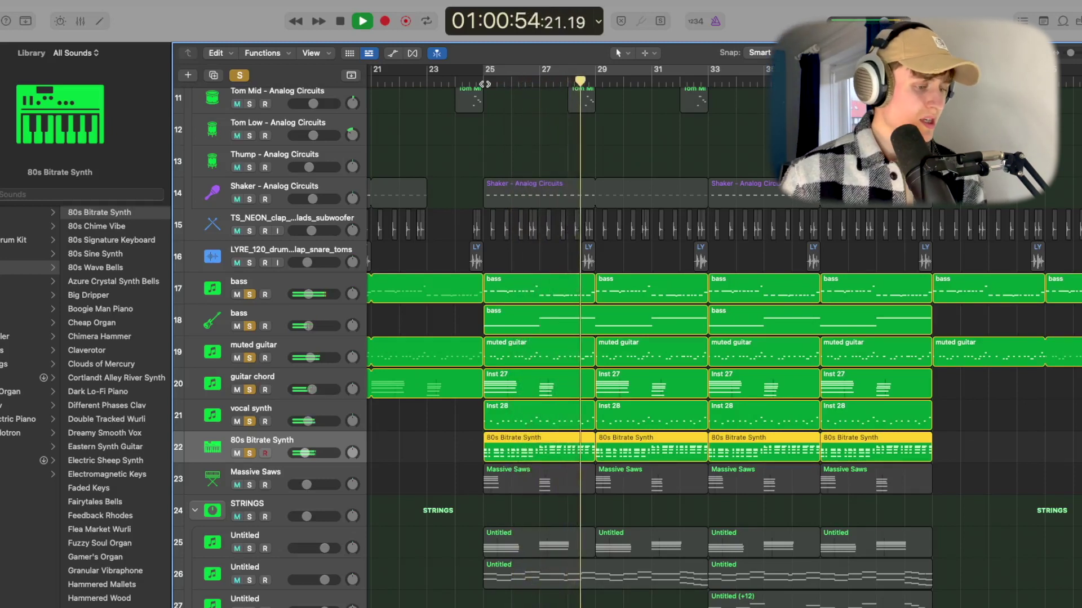
key(space)
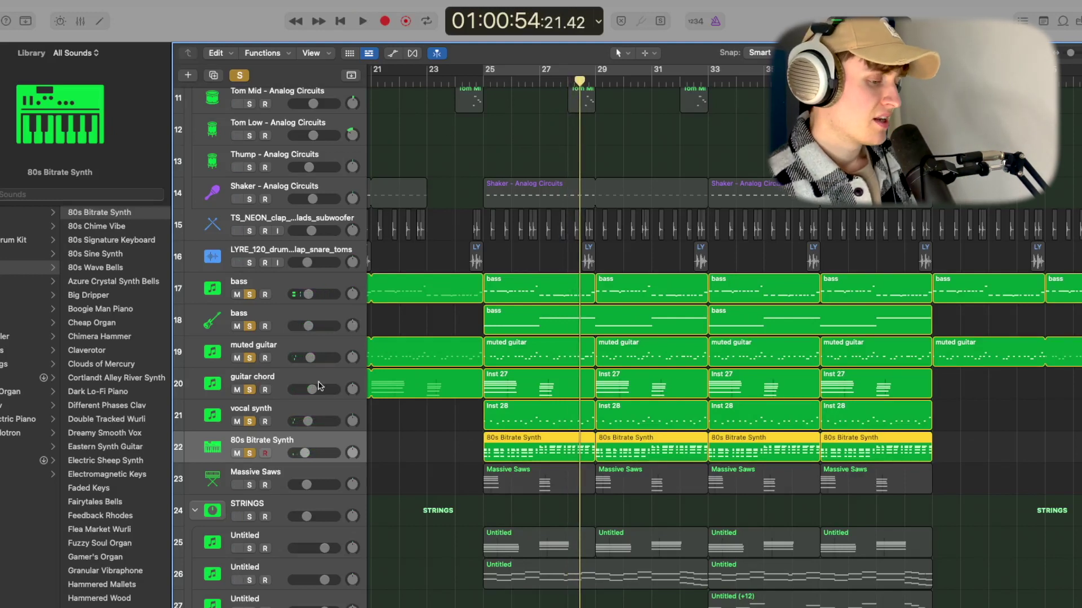
Add the Massive Saws track to the solo and start playback from bar 25.
click(296, 479)
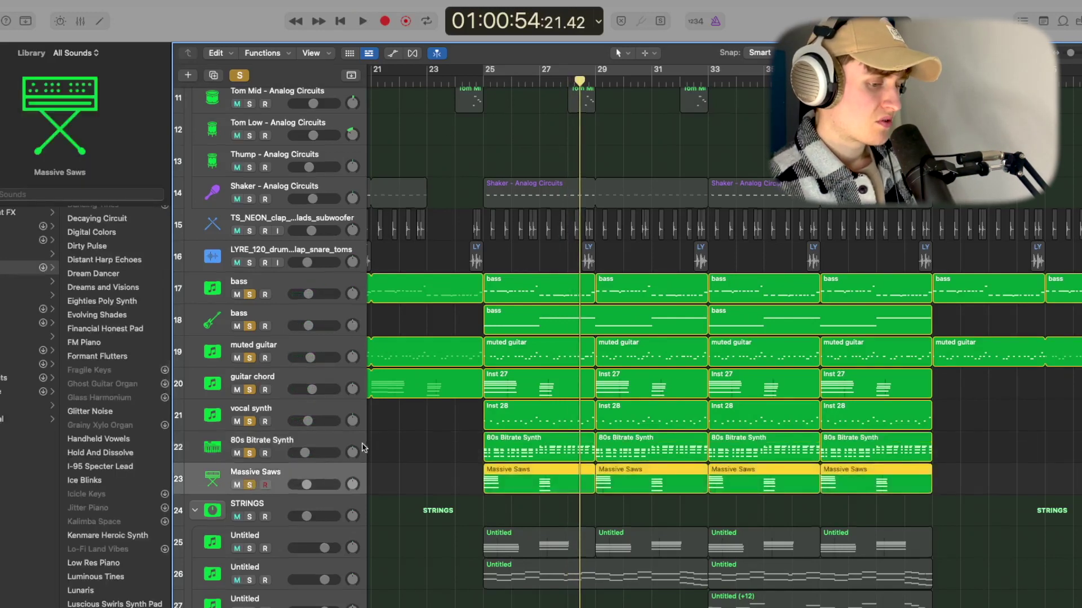
scroll(524, 196, down, 3)
click(495, 83)
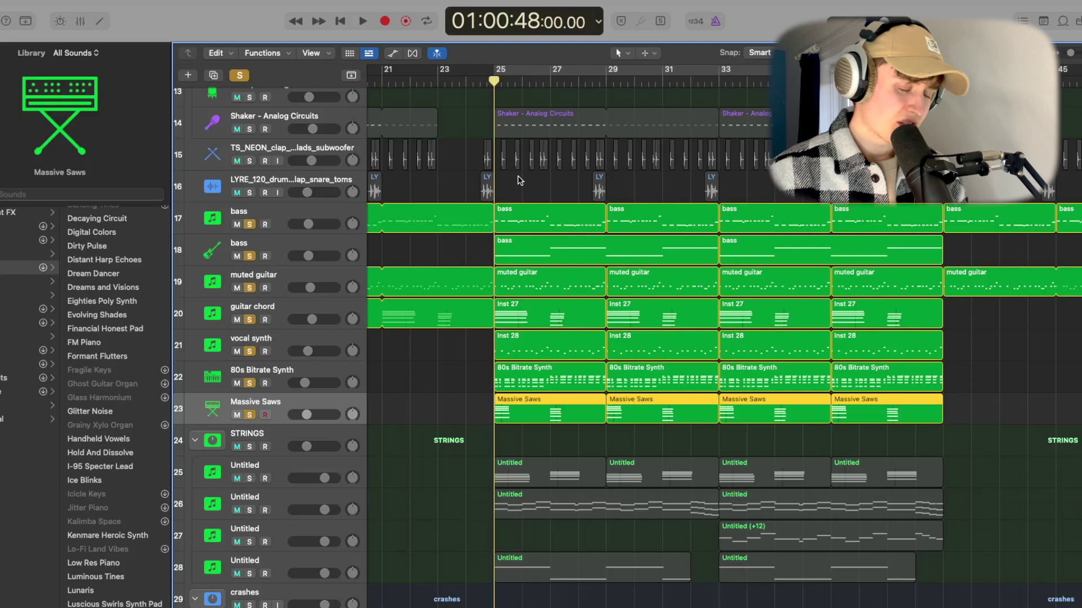
key(space)
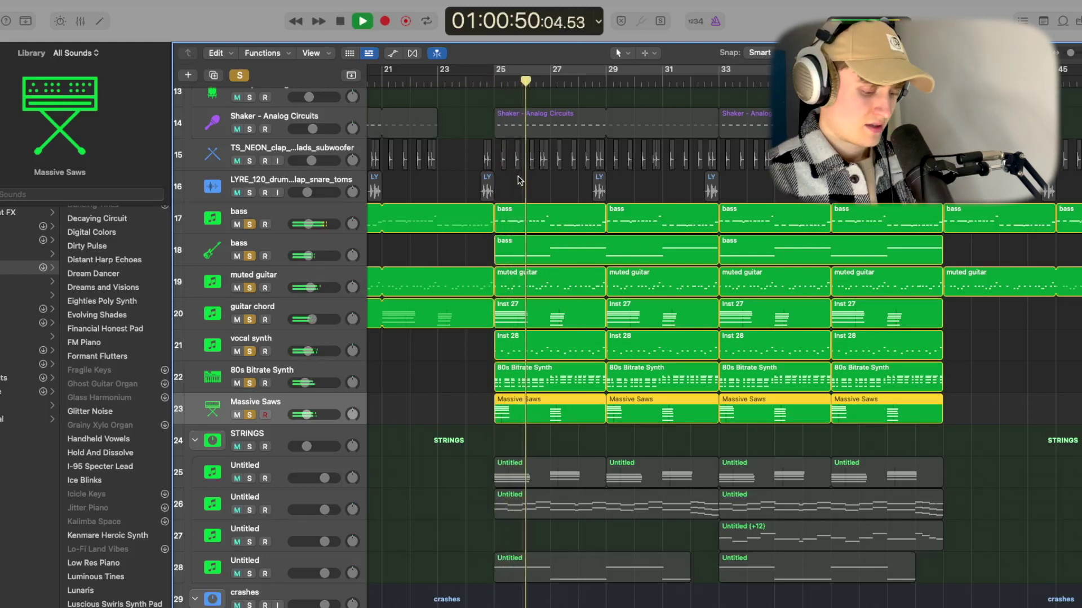
Inspect the Massive Saws track's compressor from the mixer during playback, then stop just before bar 29.
key(x)
mouse_move(1059, 302)
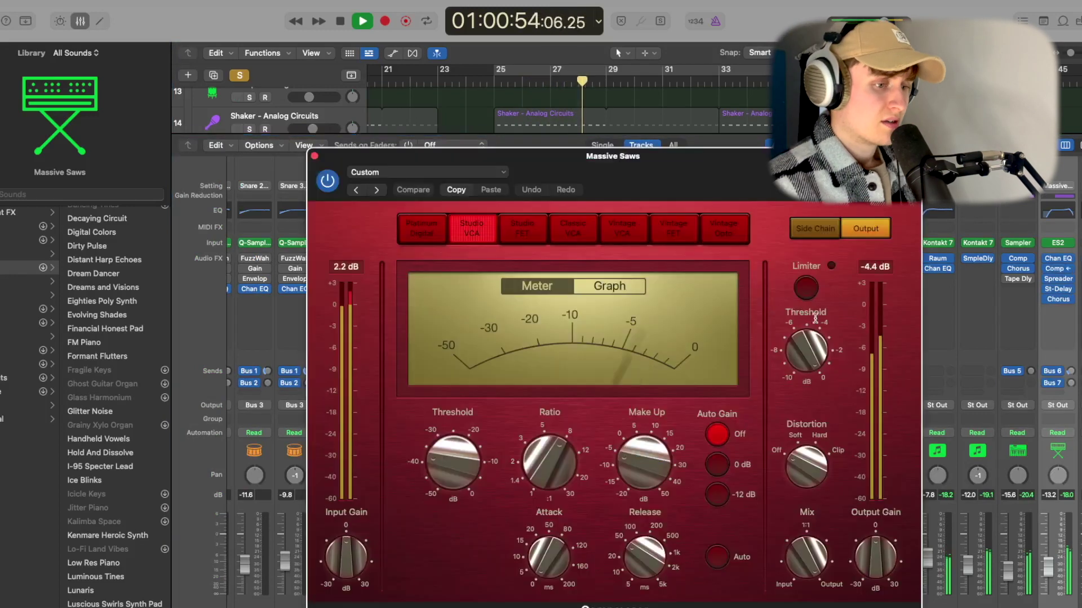
click(1058, 269)
click(632, 132)
key(space)
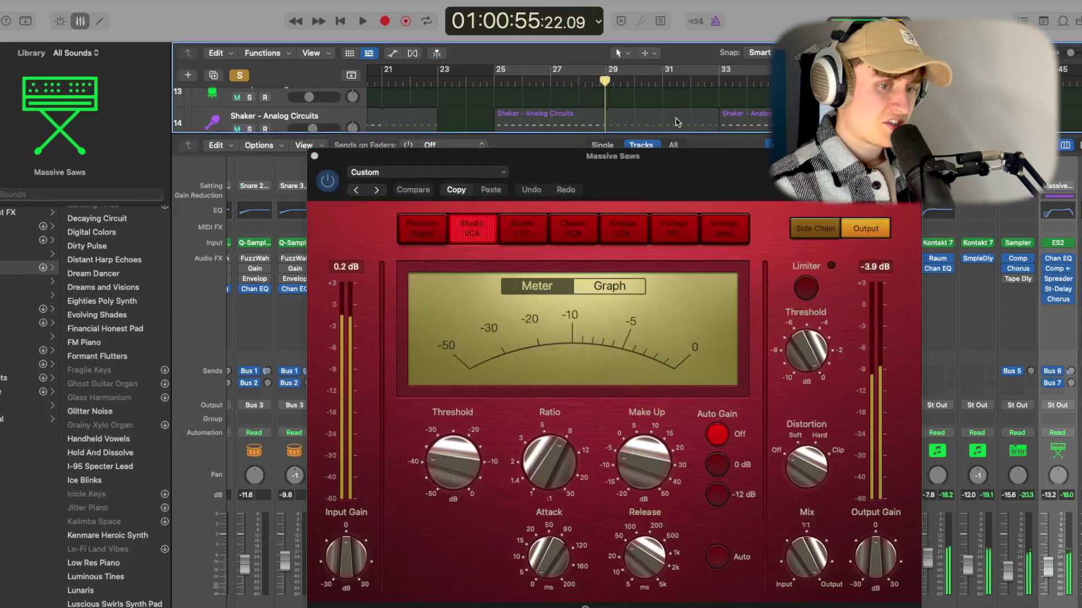
click(631, 156)
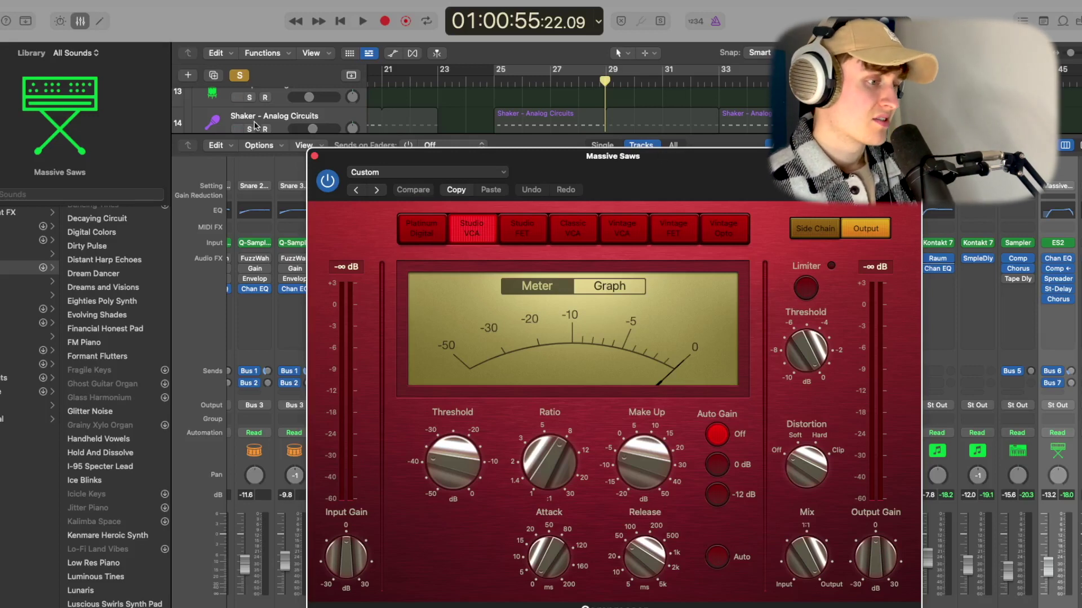
Compare Massive Saws with its compressor bypassed and re-enabled during playback, then stop and close the compressor and mixer.
click(327, 179)
key(space)
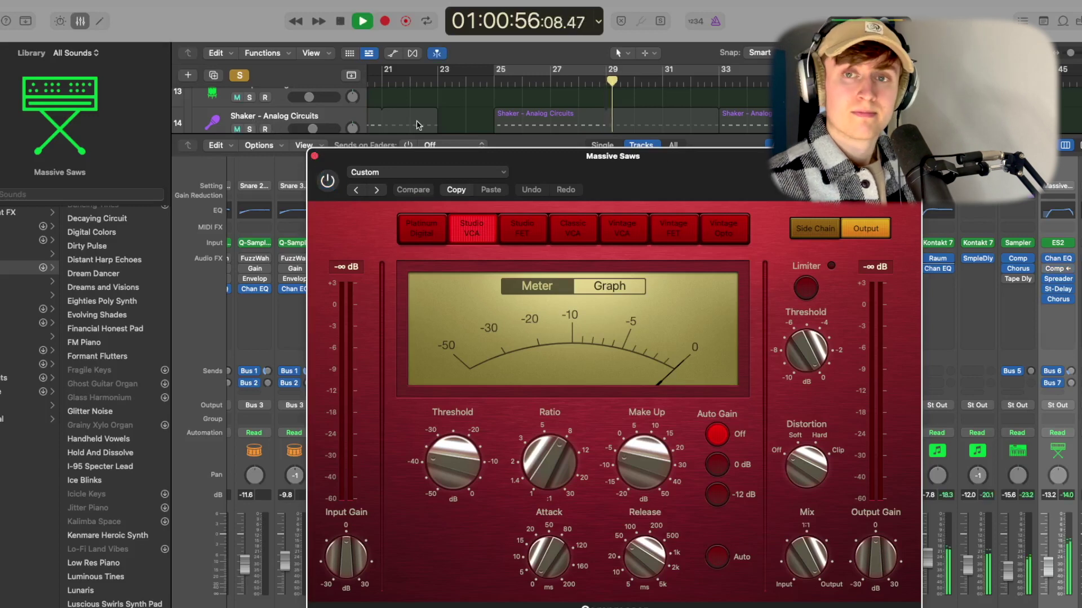
click(327, 181)
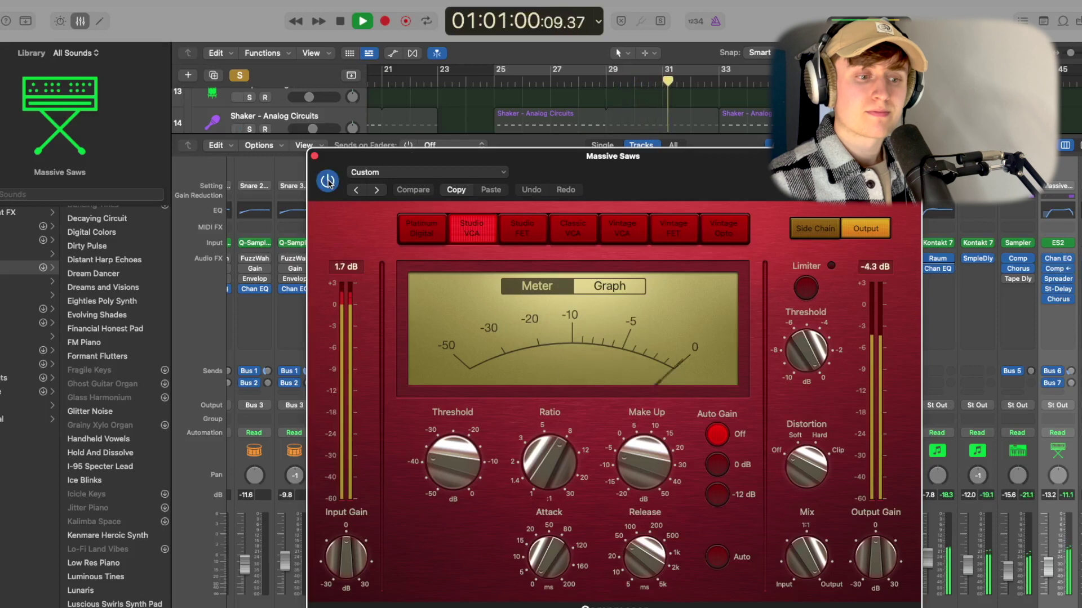
key(space)
click(315, 156)
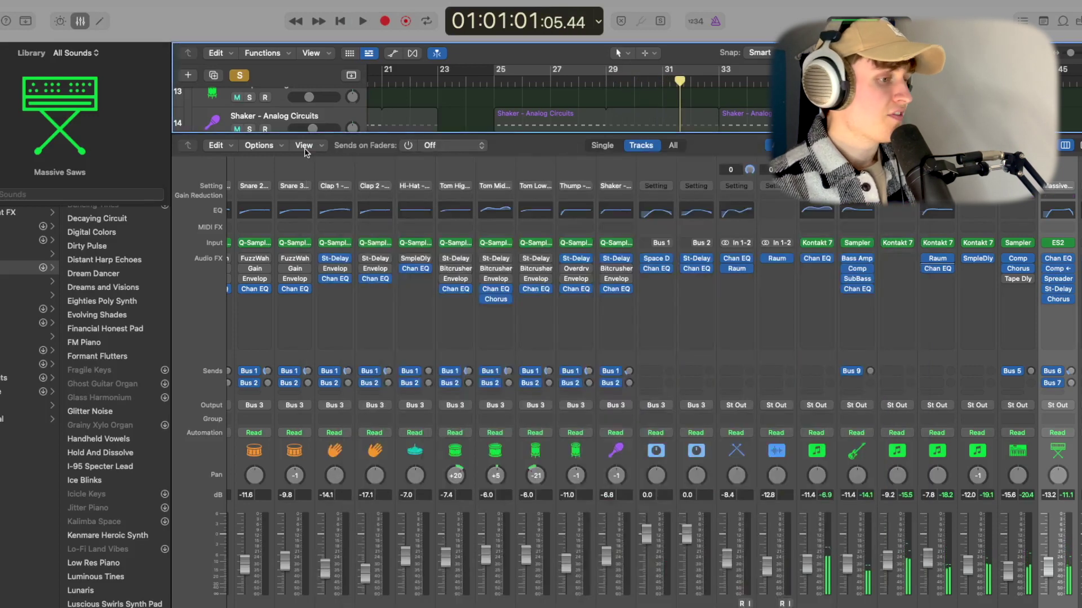
click(80, 22)
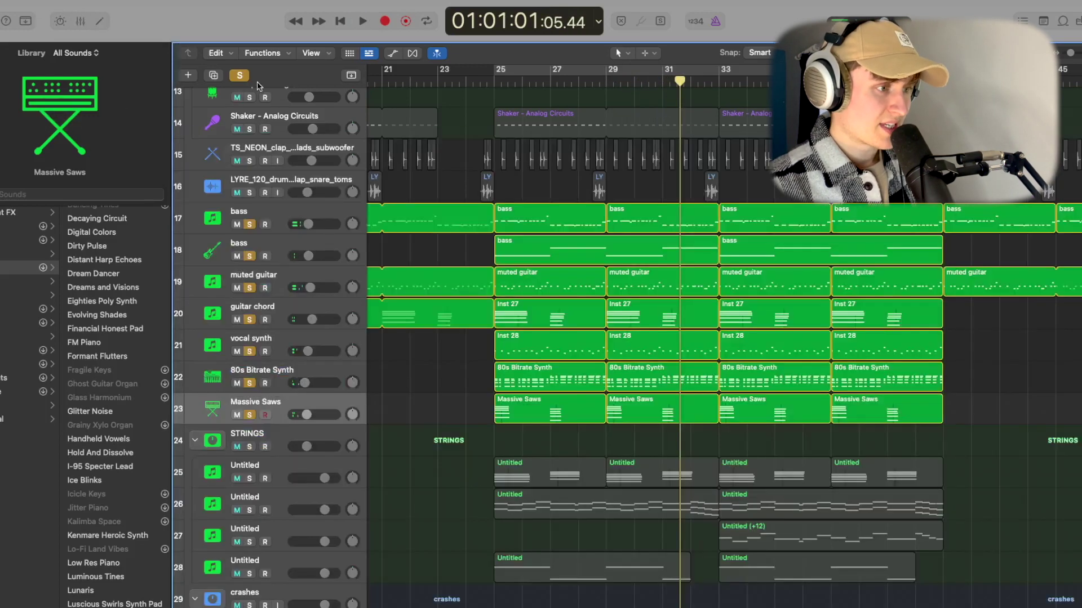
Add the DRUMS stack to the solo, turn on the cycle range starting at bar 25, and play until just before bar 29.
scroll(279, 123, up, 10)
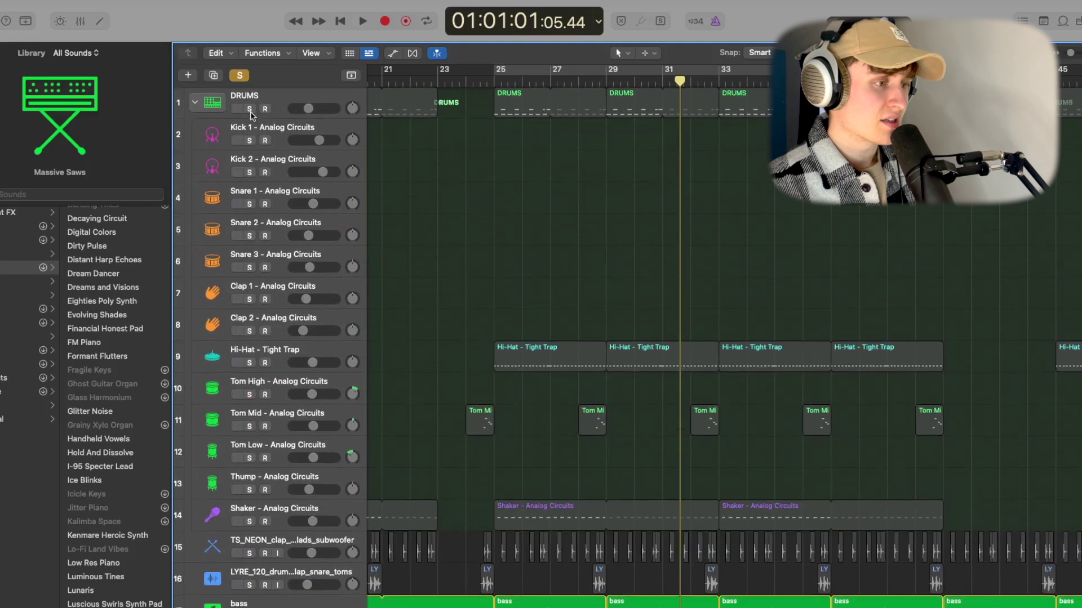
click(249, 111)
click(521, 78)
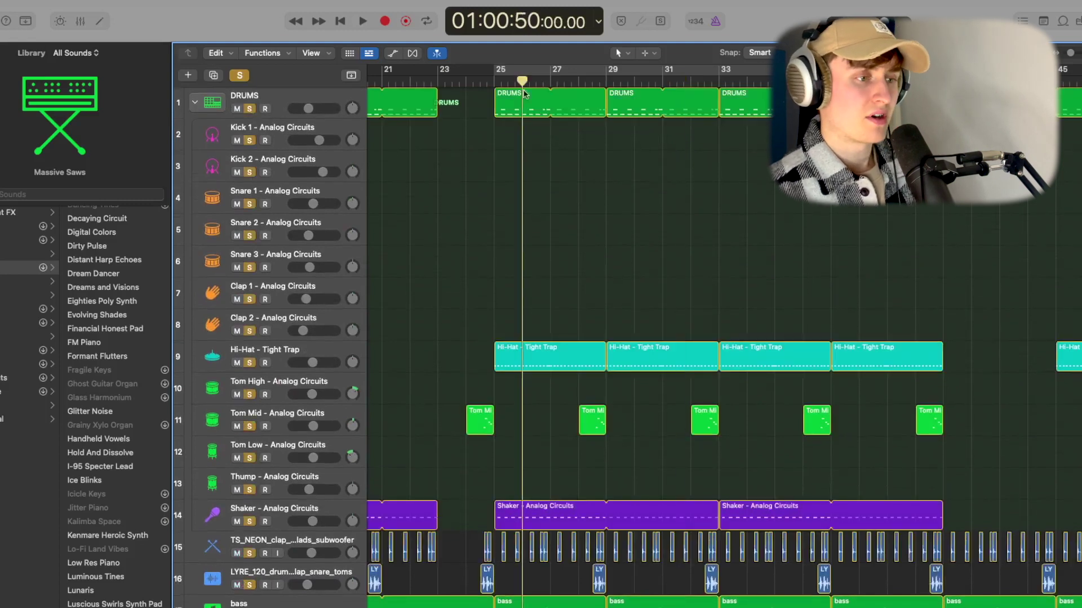
click(507, 70)
click(500, 83)
key(space)
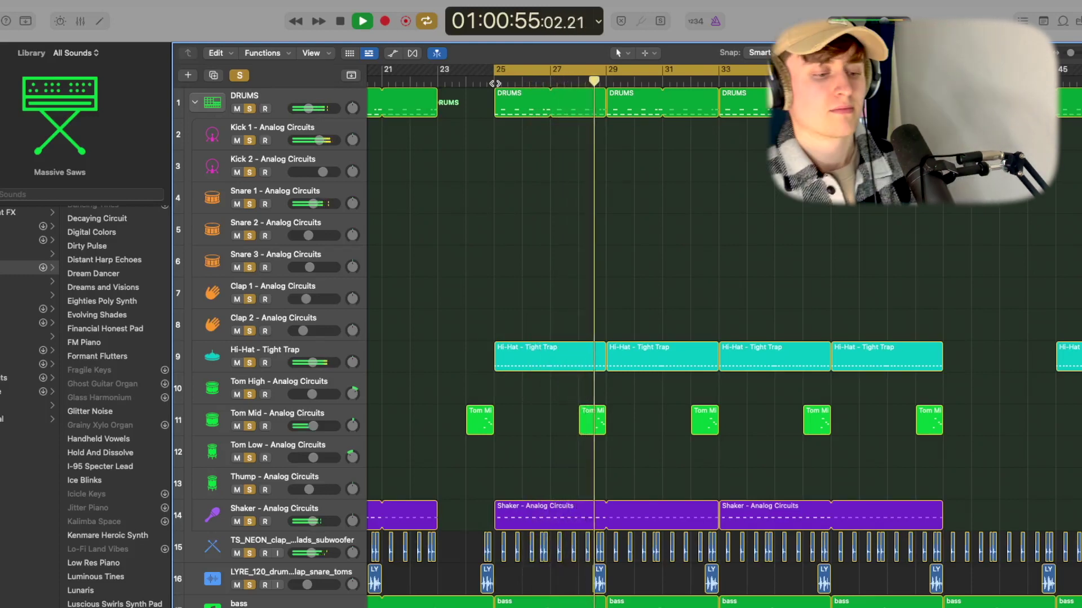
key(space)
scroll(536, 228, down, 10)
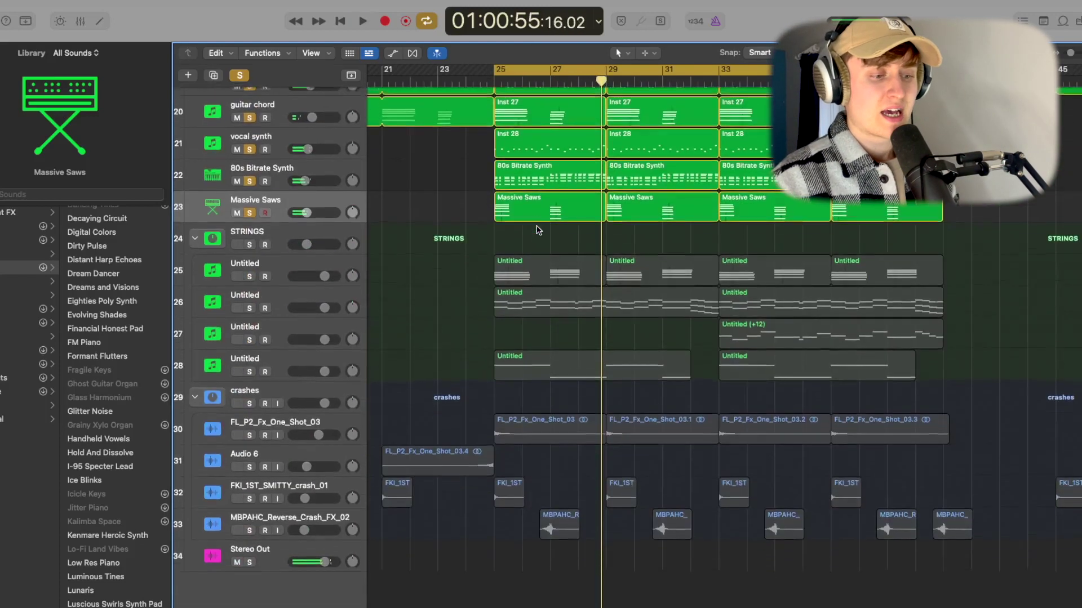
Clear all track solos and select the first untitled track inside the STRINGS stack.
scroll(536, 228, up, 1)
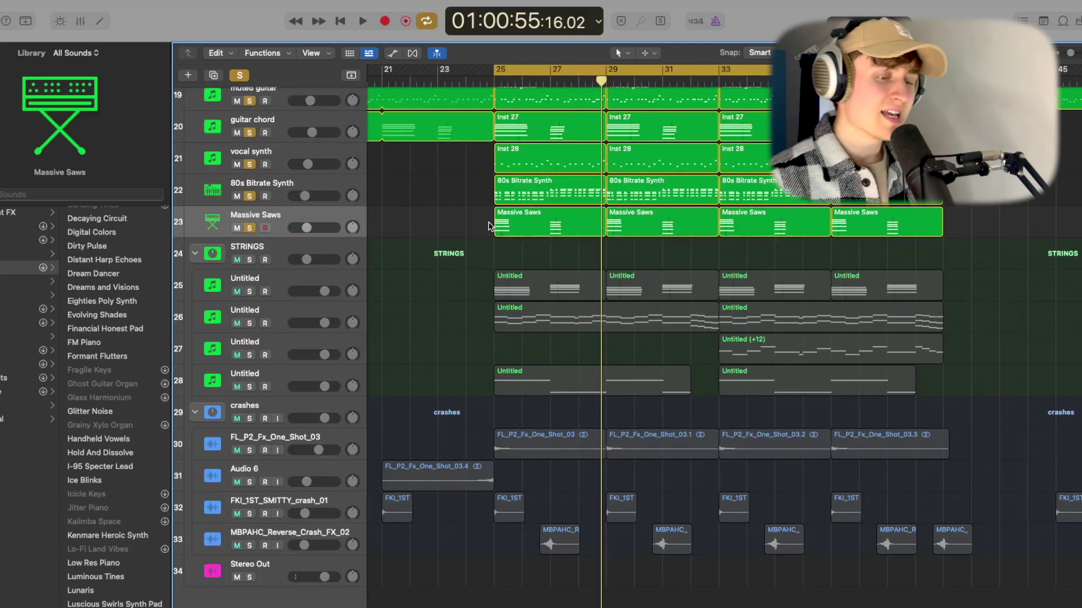
click(241, 77)
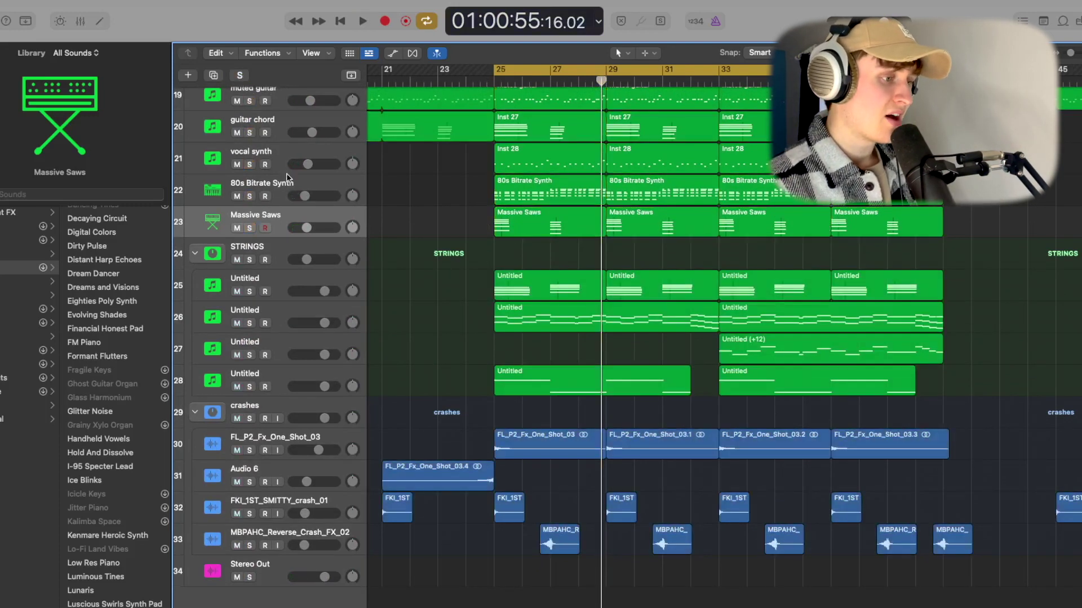
click(273, 246)
click(281, 282)
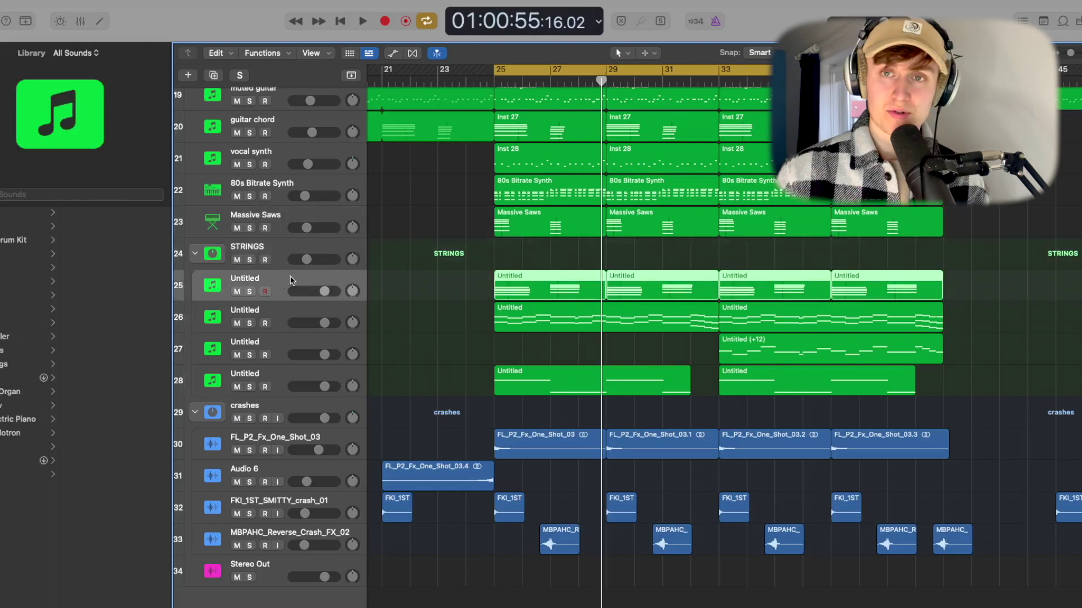
Inspect the Omnisphere instrument on the first STRINGS track from the mixer, then close the plug-in and mixer.
key(x)
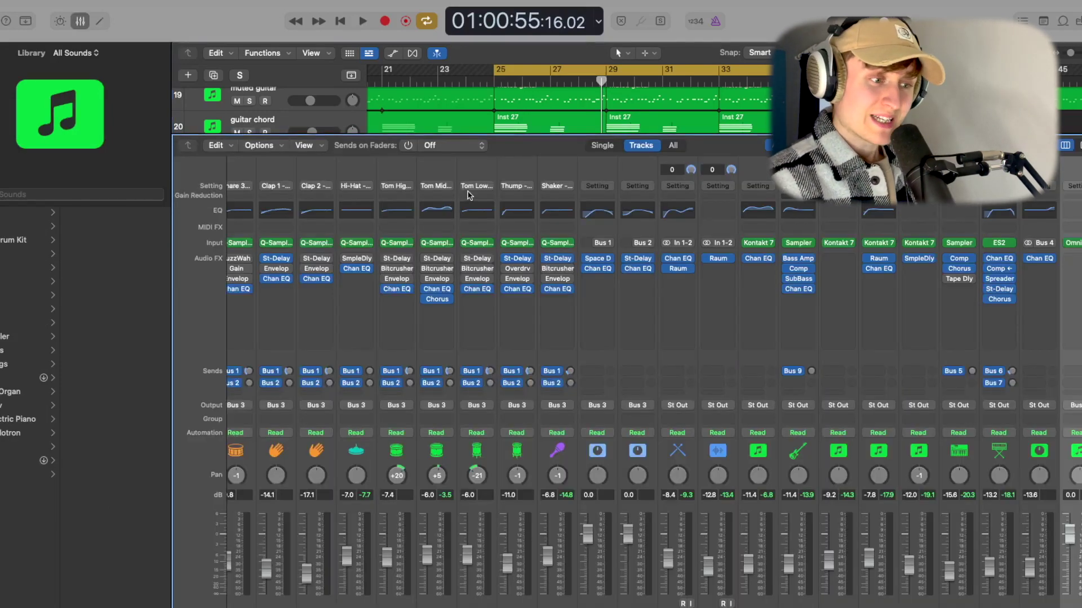
scroll(467, 203, right, 5)
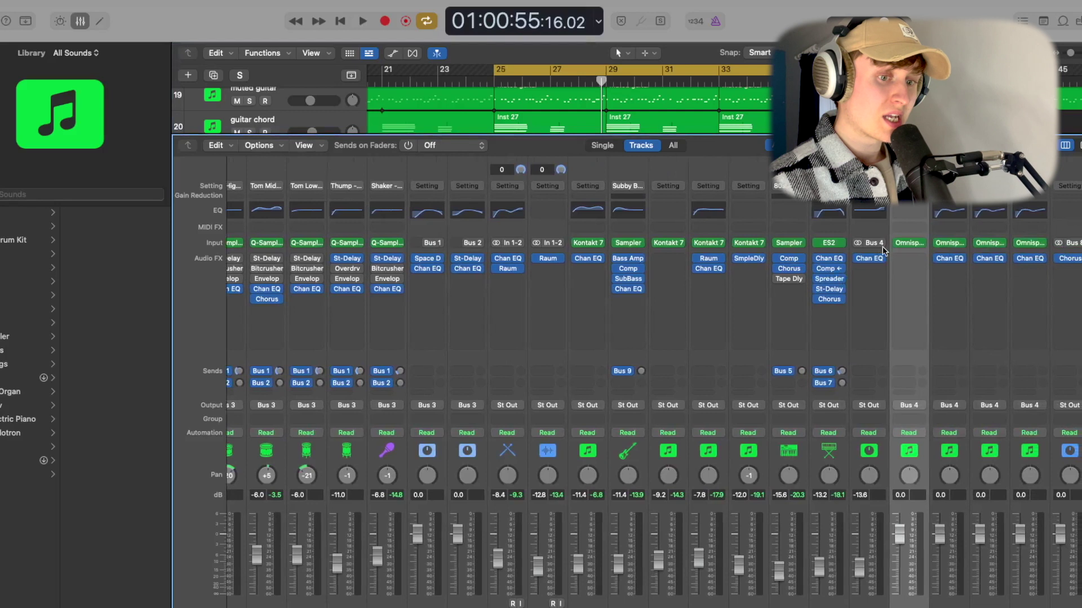
click(909, 244)
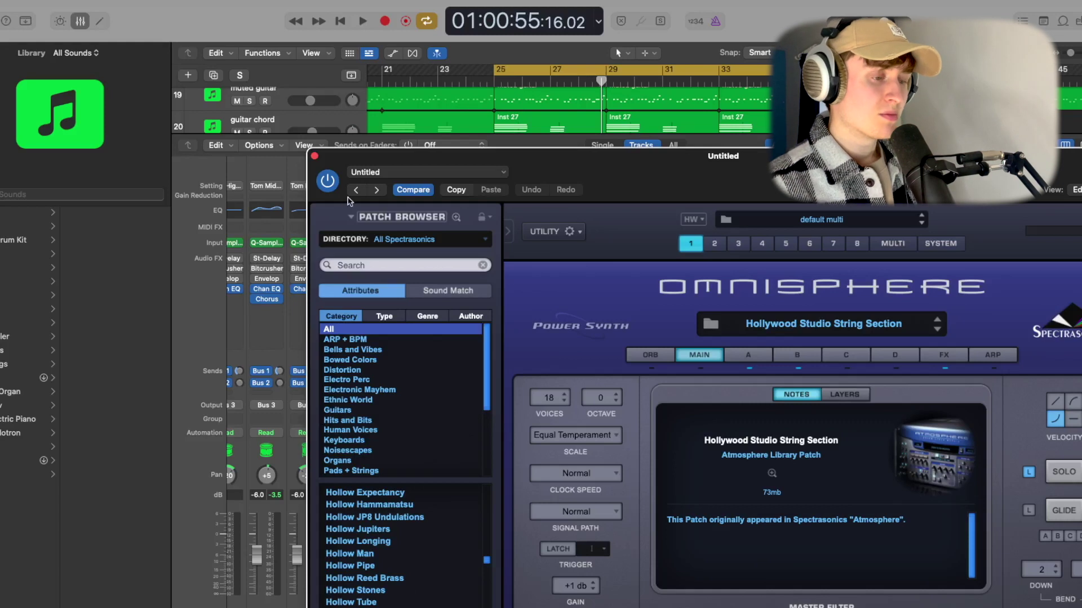
click(315, 157)
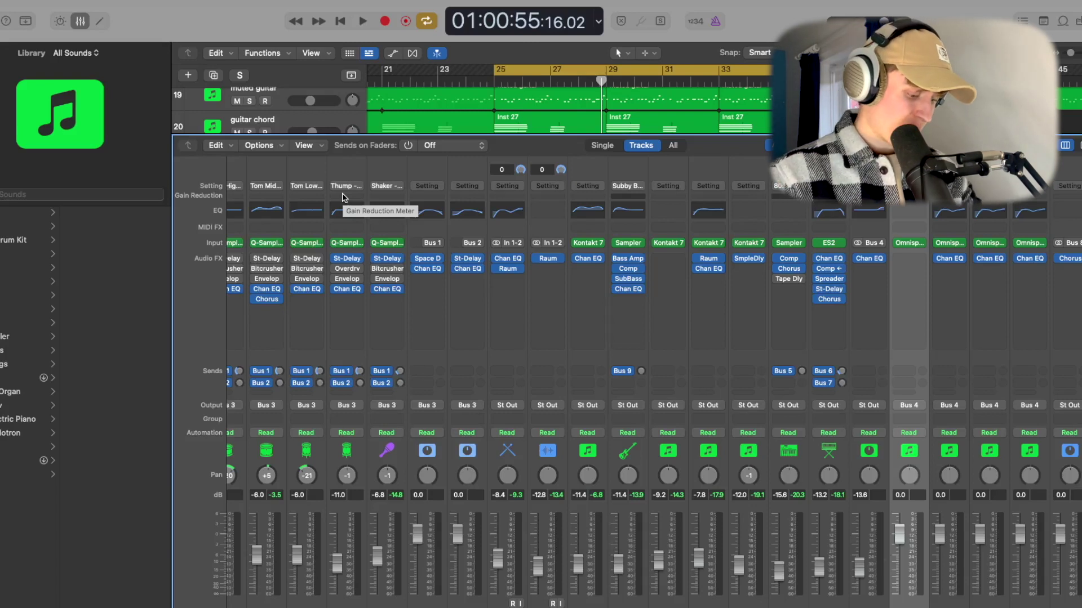
key(x)
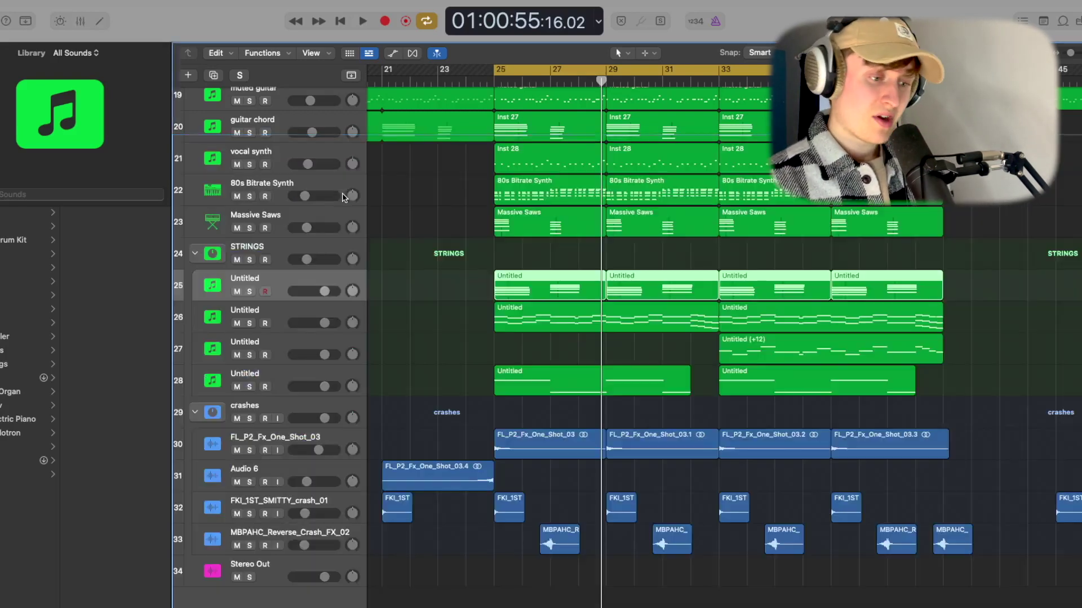
Solo the four untitled tracks in the STRINGS stack and play them from bar 25 until just after bar 31.
click(494, 78)
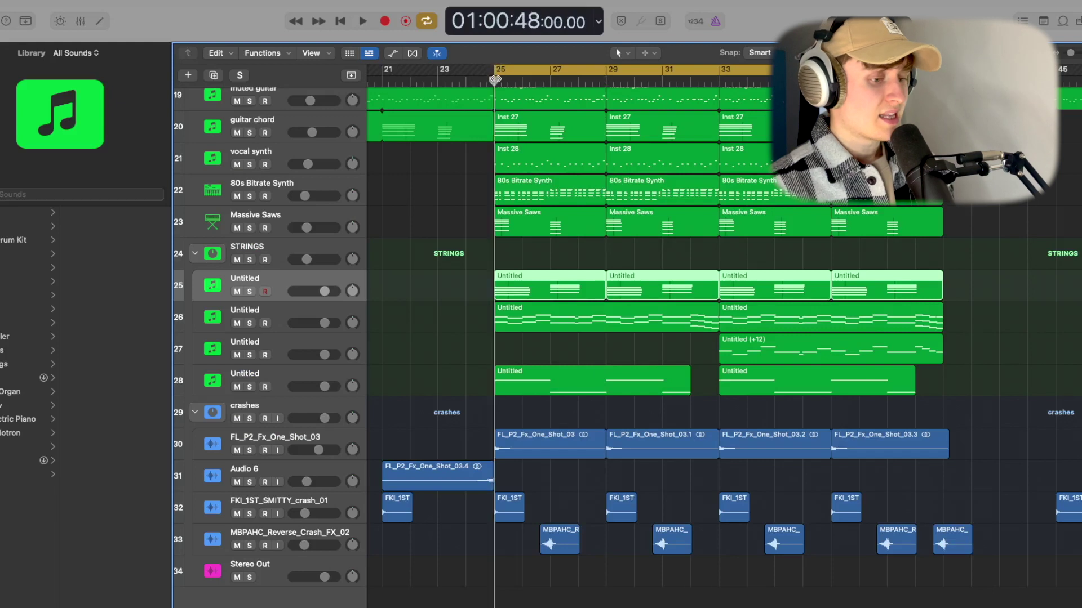
scroll(321, 322, up, 1)
drag(250, 314, 250, 403)
click(449, 269)
key(space)
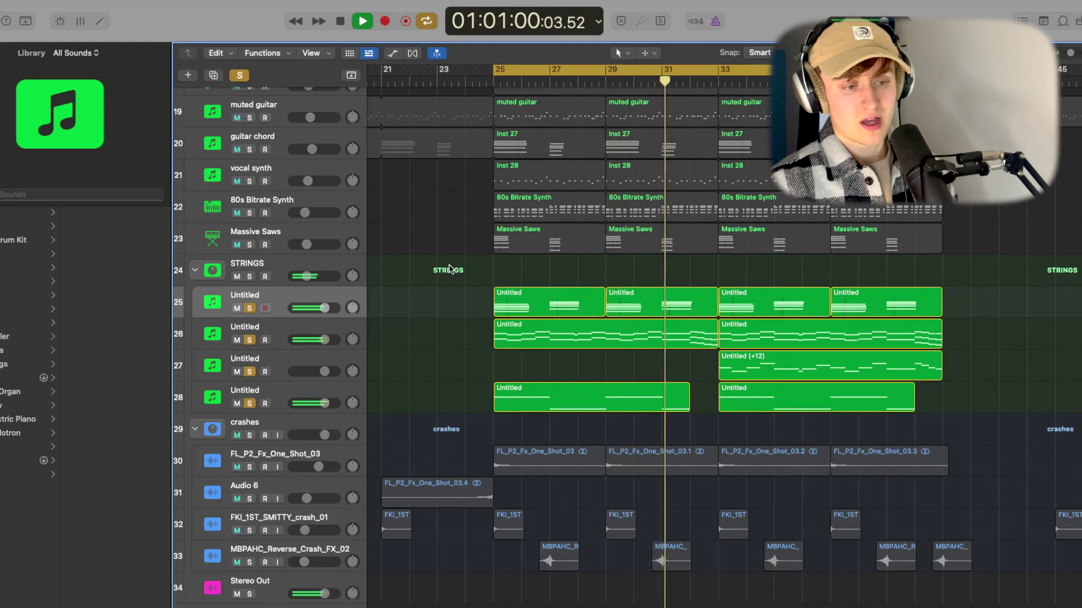
key(space)
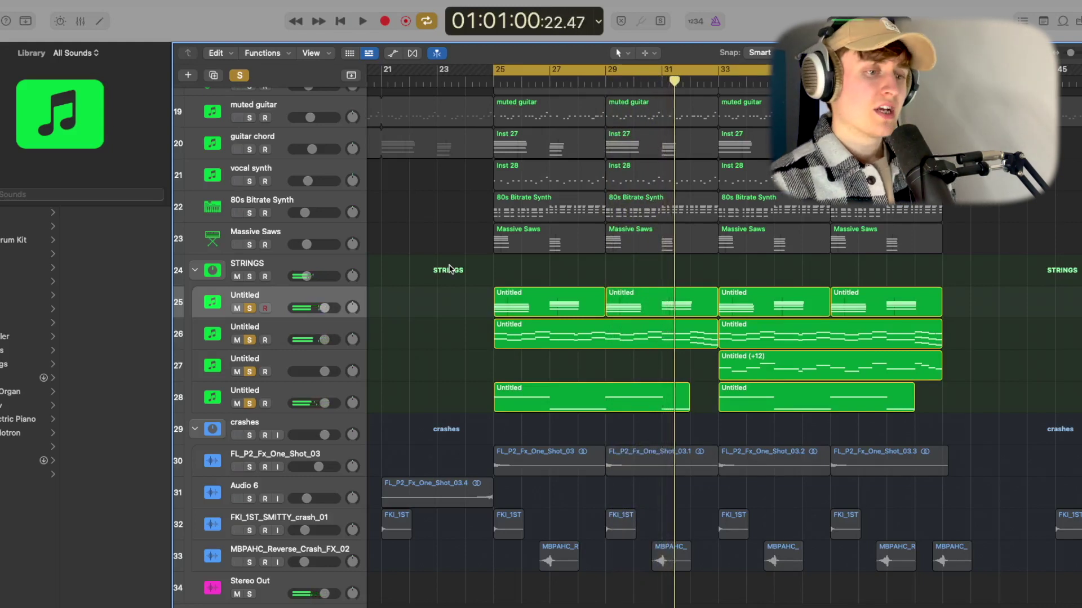
Turn off the cycle range and play the soloed strings from bar 33 to bar 37.
click(735, 72)
click(720, 82)
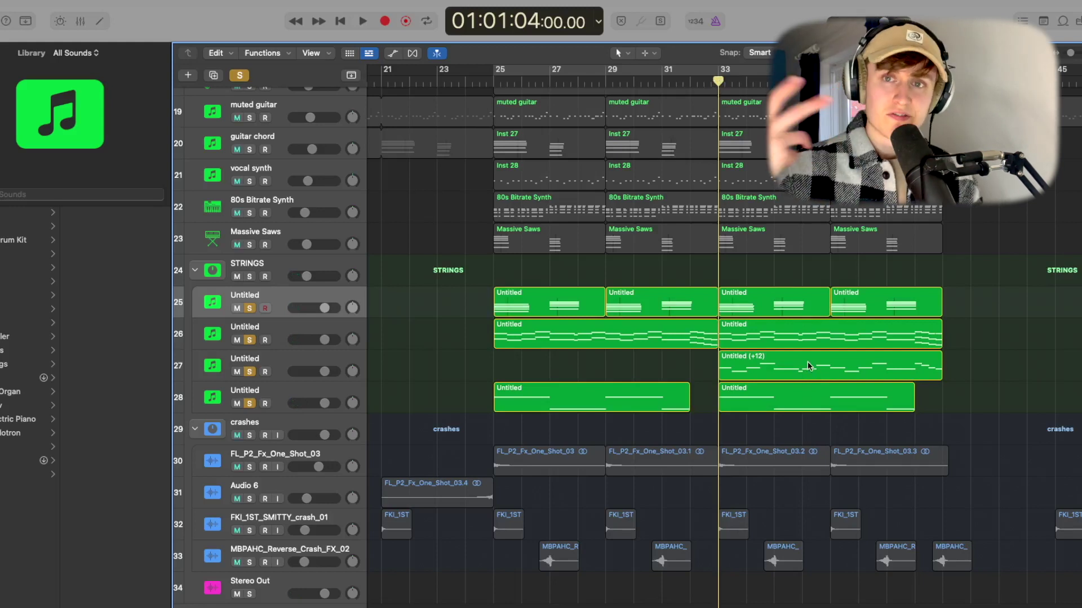
key(space)
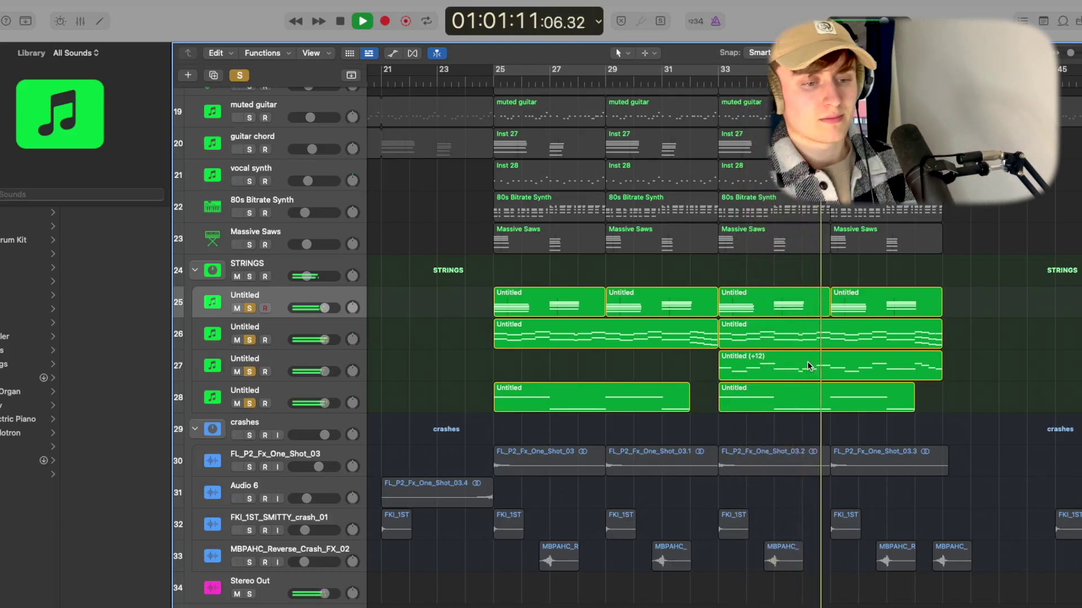
key(space)
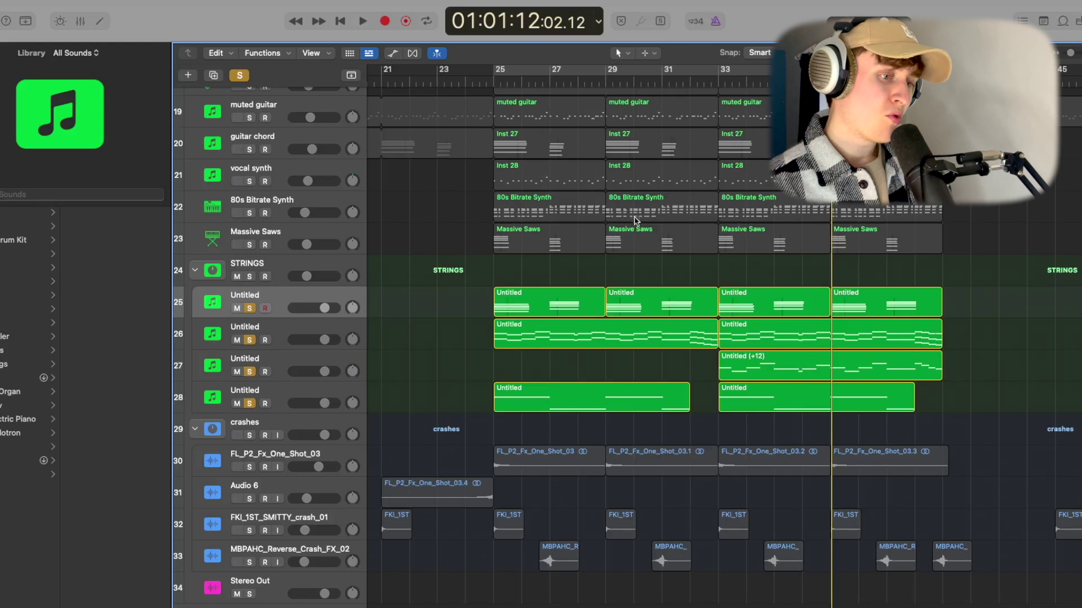
Add the crashes stack's tracks to the solo, play from bar 22, and move the playhead to bar 24.
click(493, 83)
key(z)
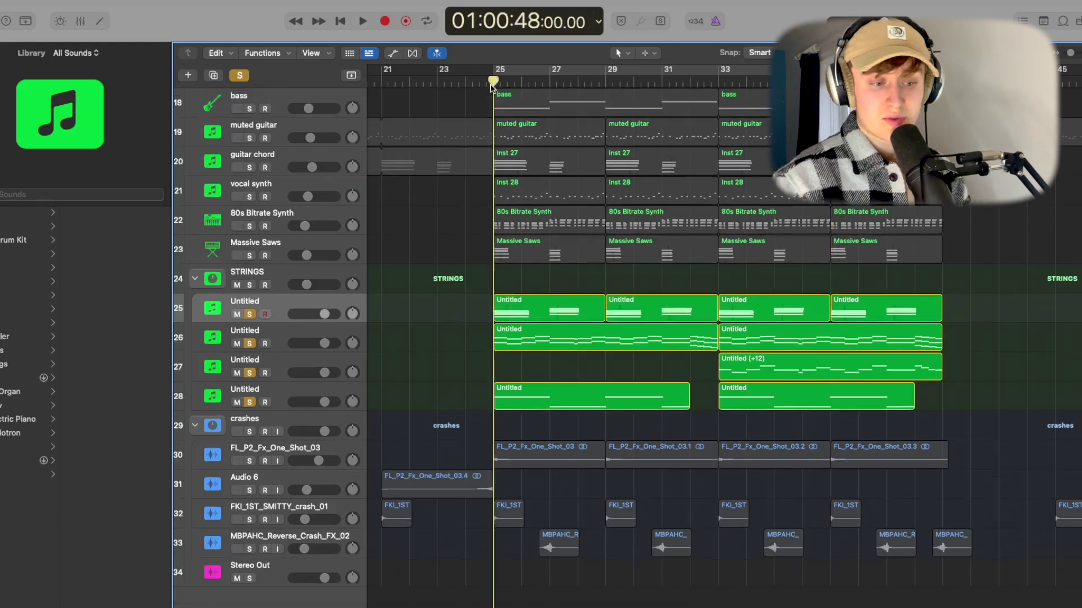
key(super+Left)
key(super+Left)
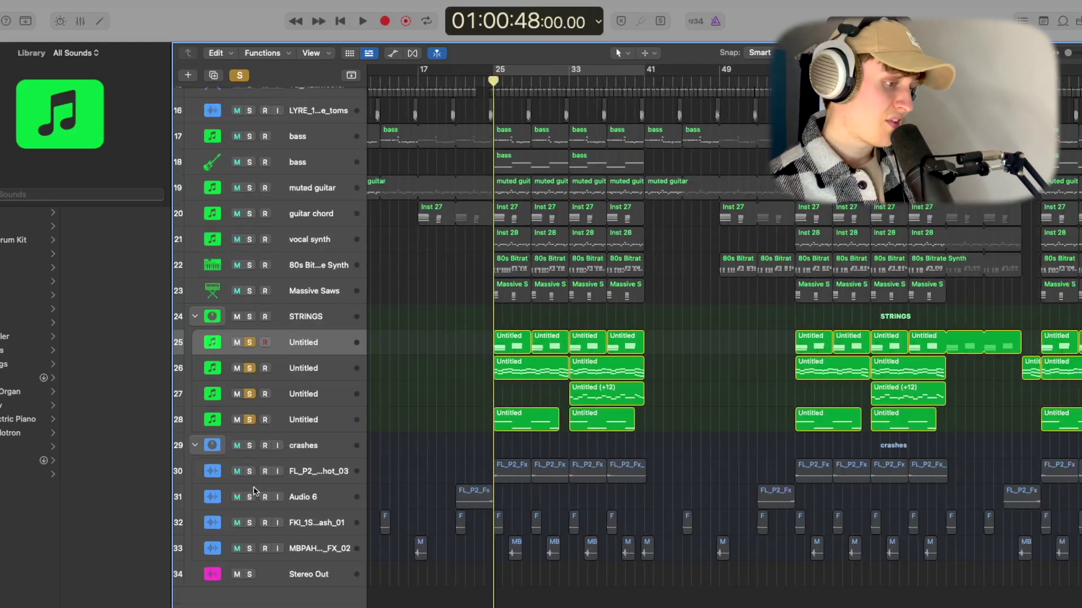
click(250, 446)
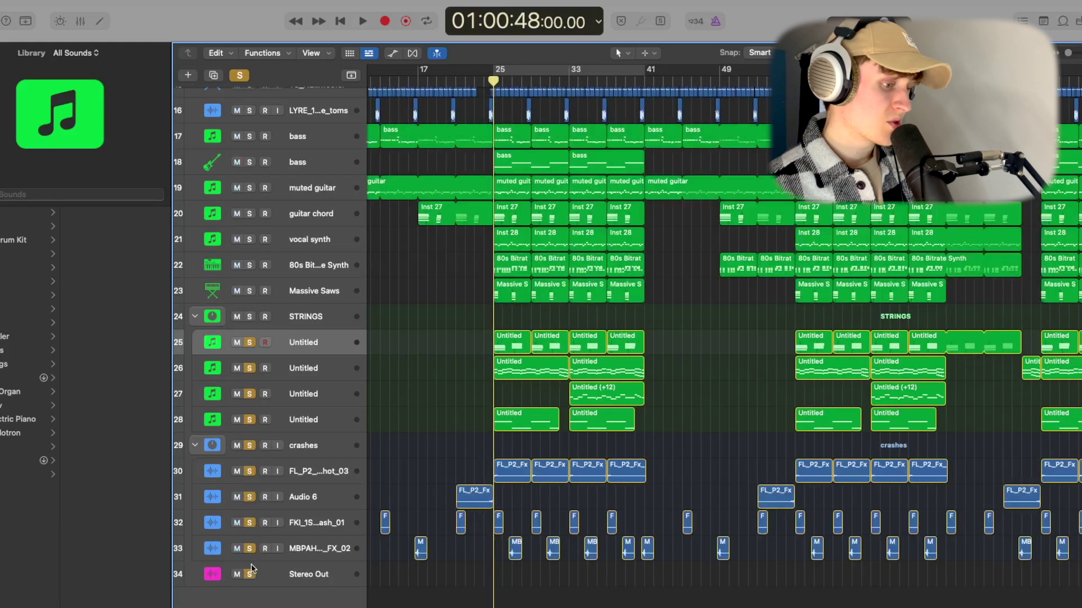
click(474, 81)
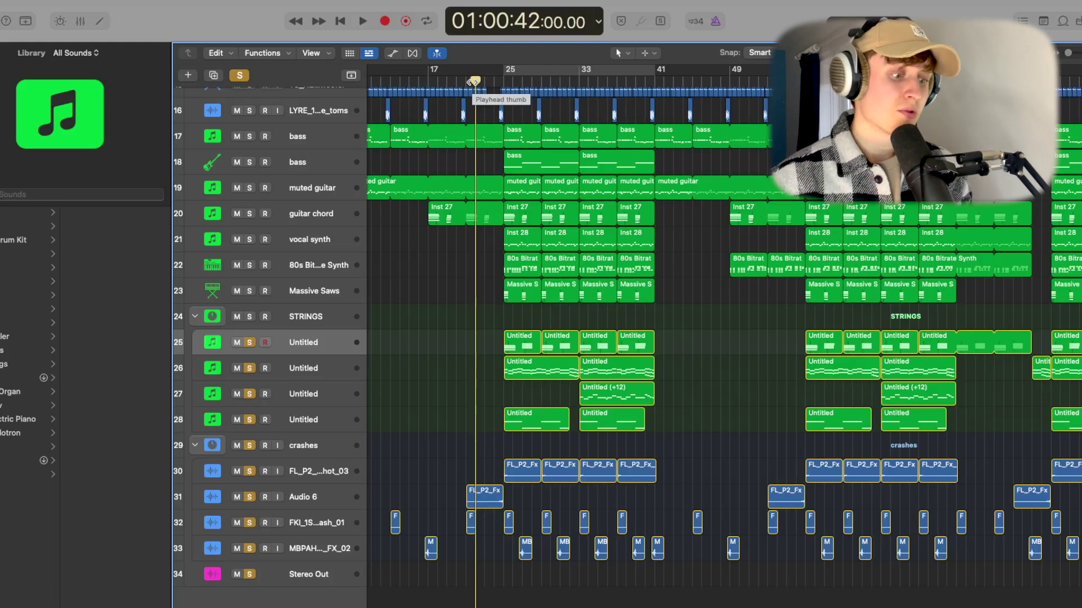
key(space)
click(491, 80)
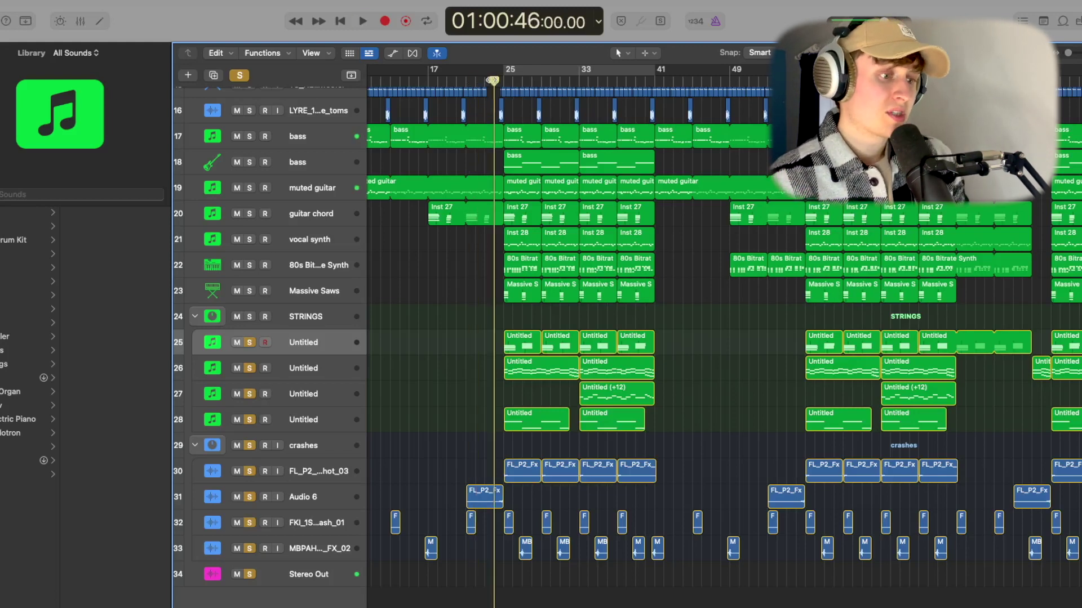
Fit all 34 tracks in view, clear every solo, and start playback of the full arrangement from bar 23.
scroll(476, 132, up, 10)
key(super+Up)
key(super+Up)
key(super+Up)
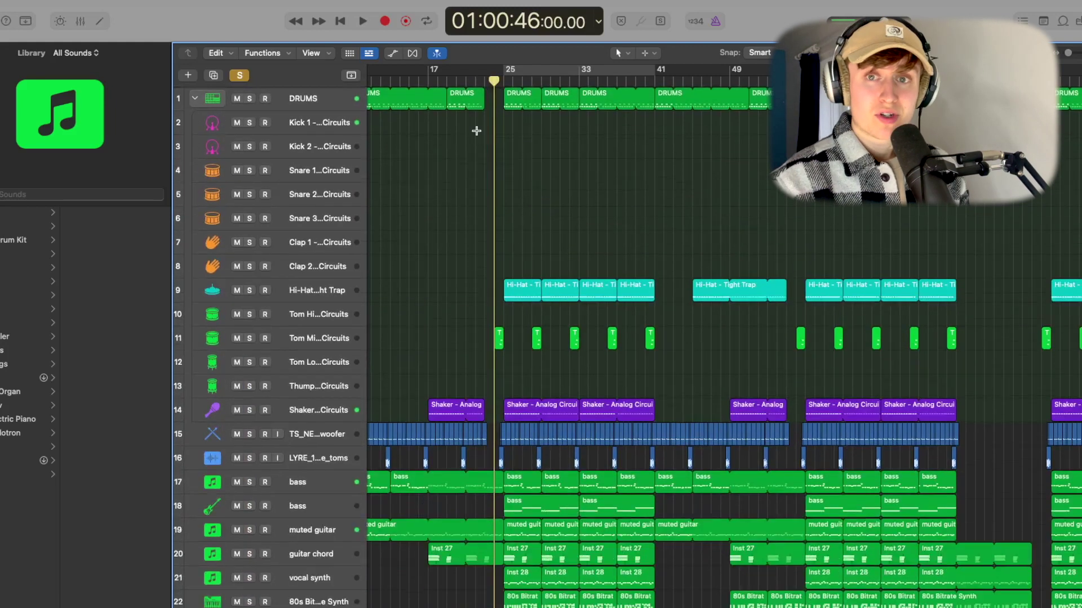
key(super+Up)
click(483, 80)
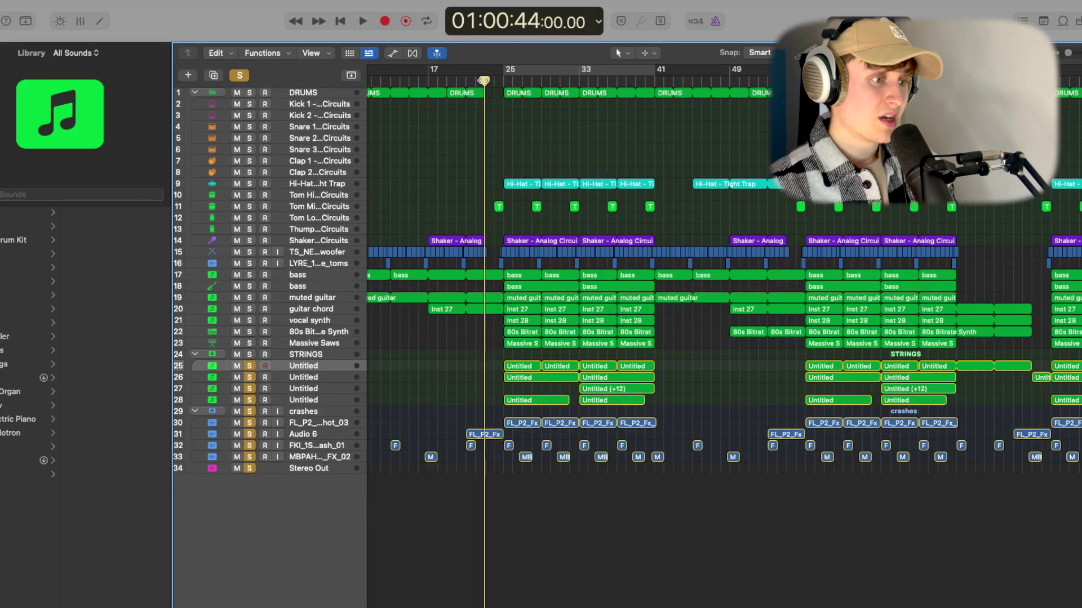
click(244, 77)
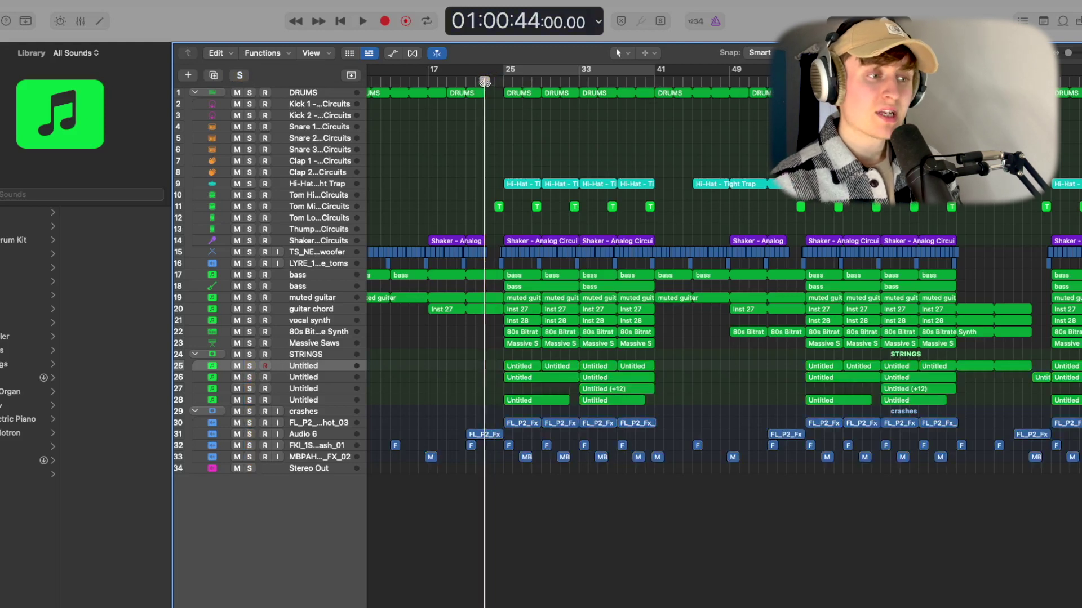
key(space)
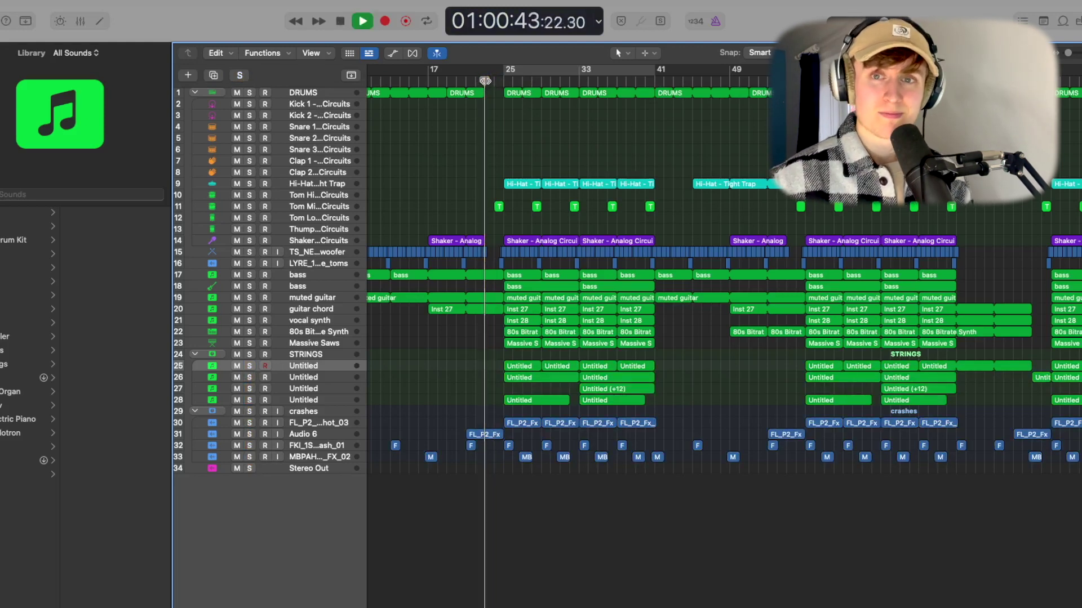